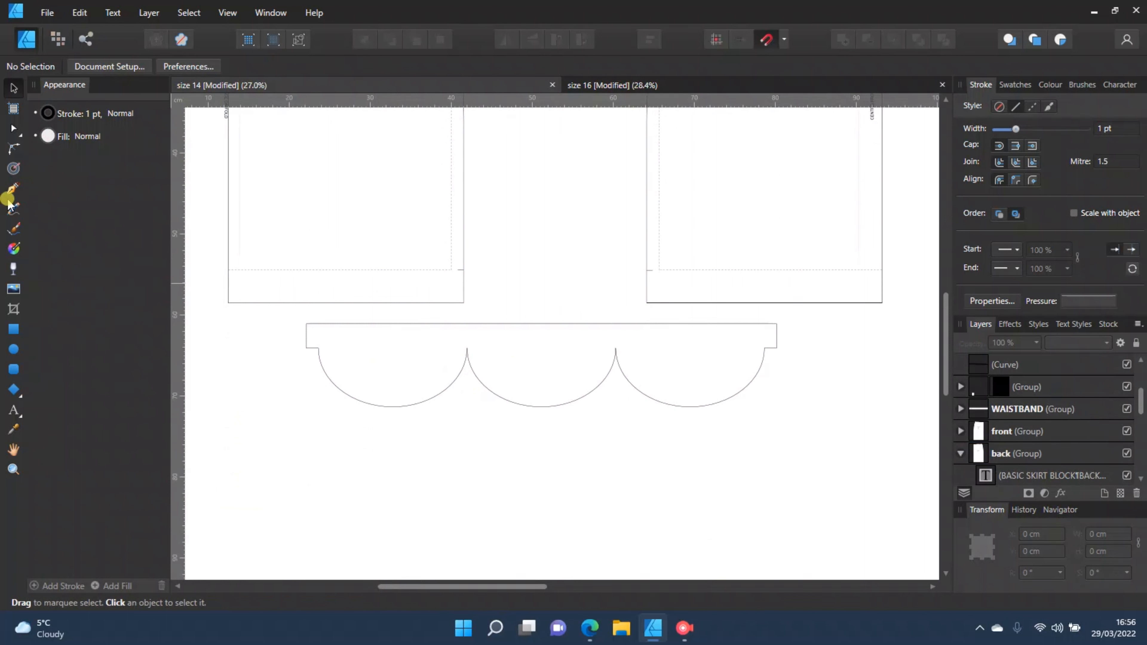
Draw a straight horizontal line about 55 cm long below the scalloped piece with the Pen tool.
key("p")
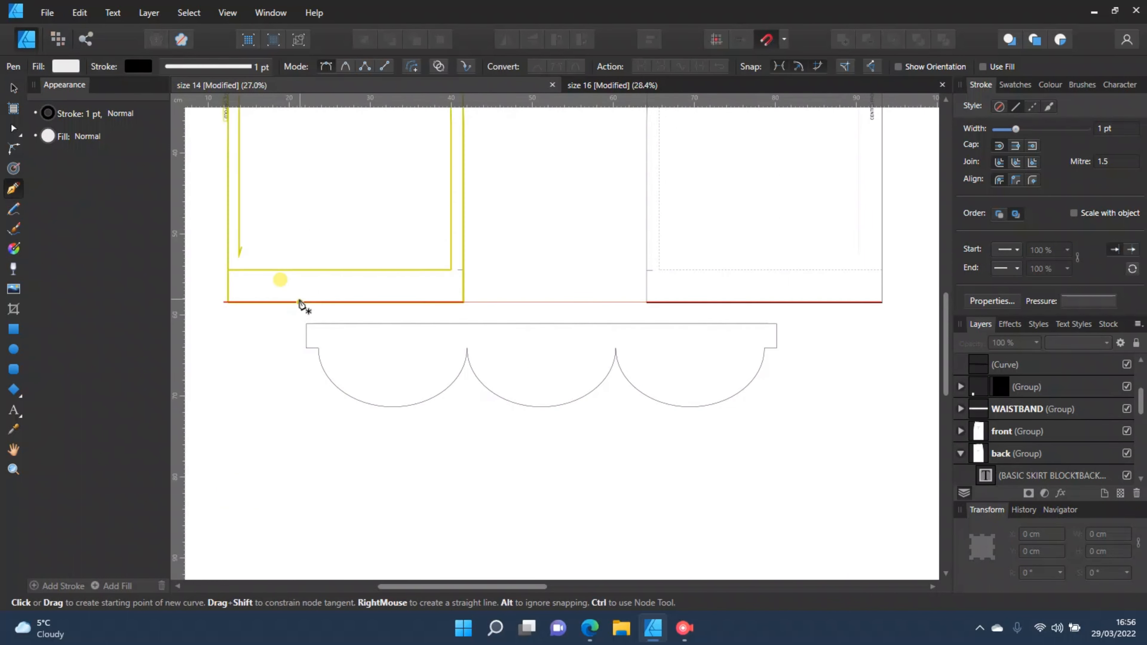
left_click(313, 458)
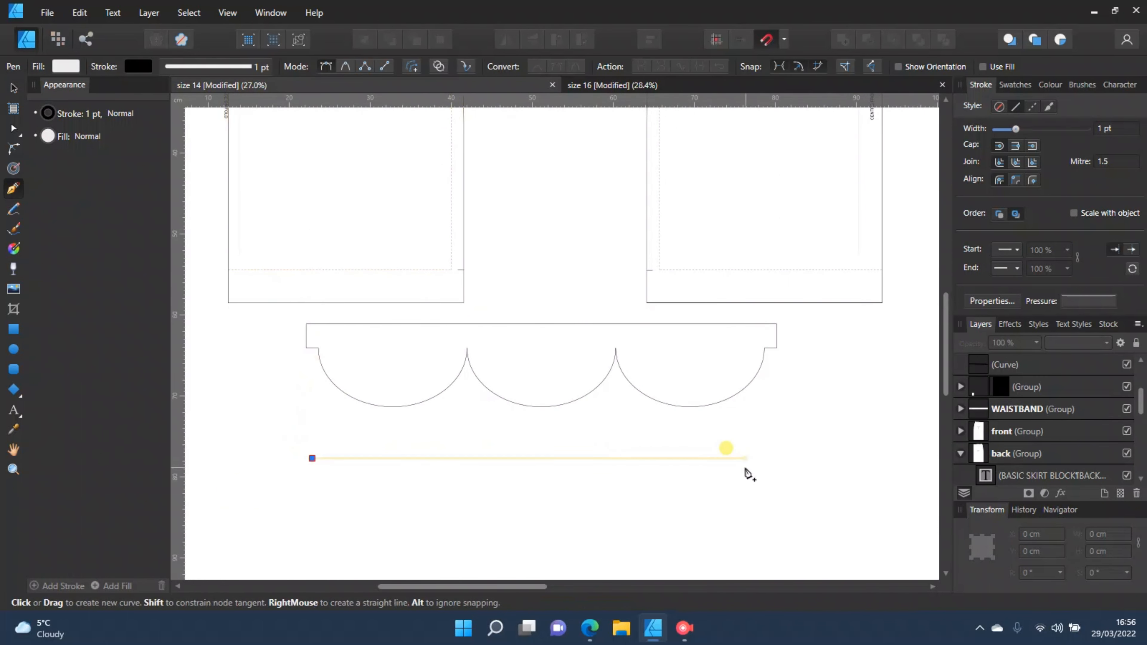
left_click(754, 459)
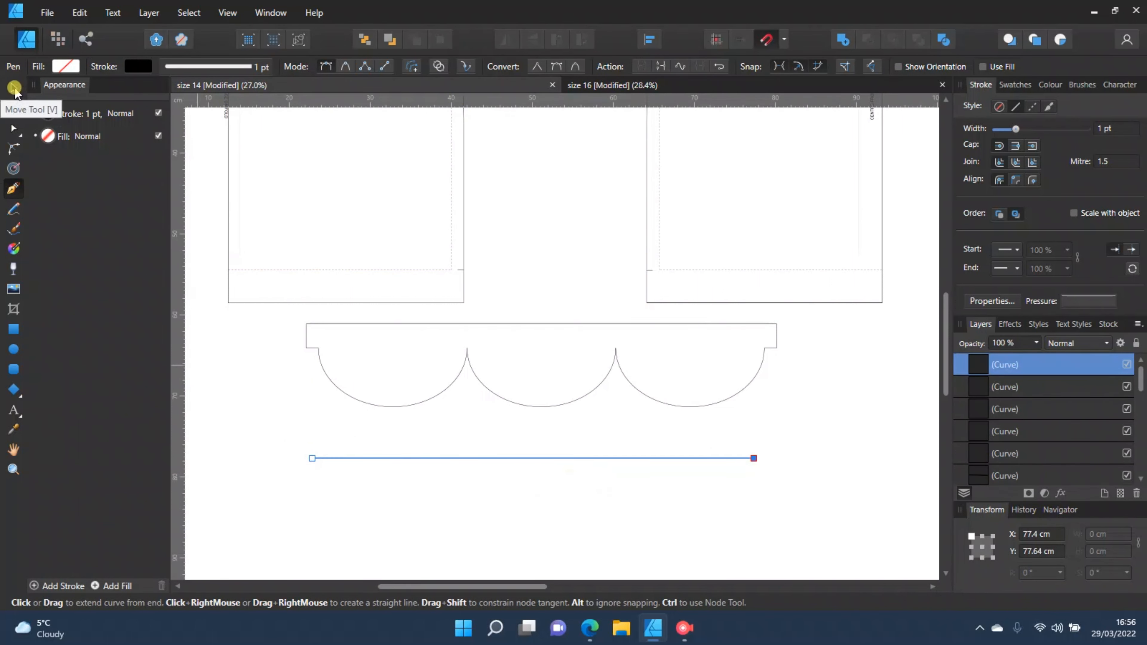
left_click(14, 88)
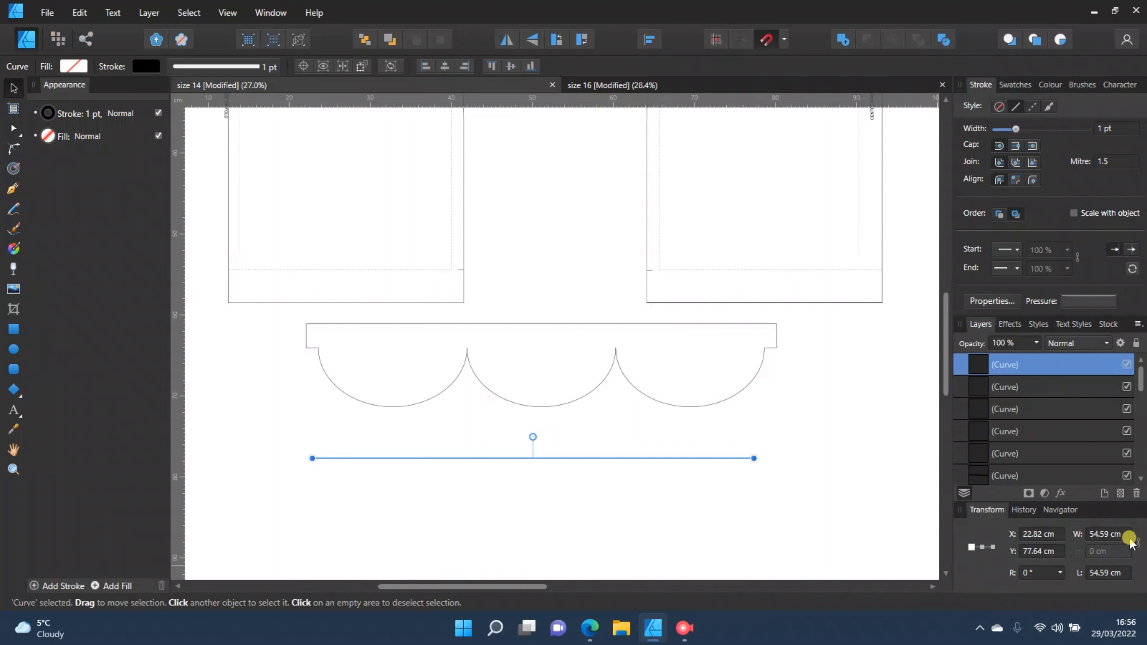
Set the new line's width to 65 cm.
left_click(1098, 533)
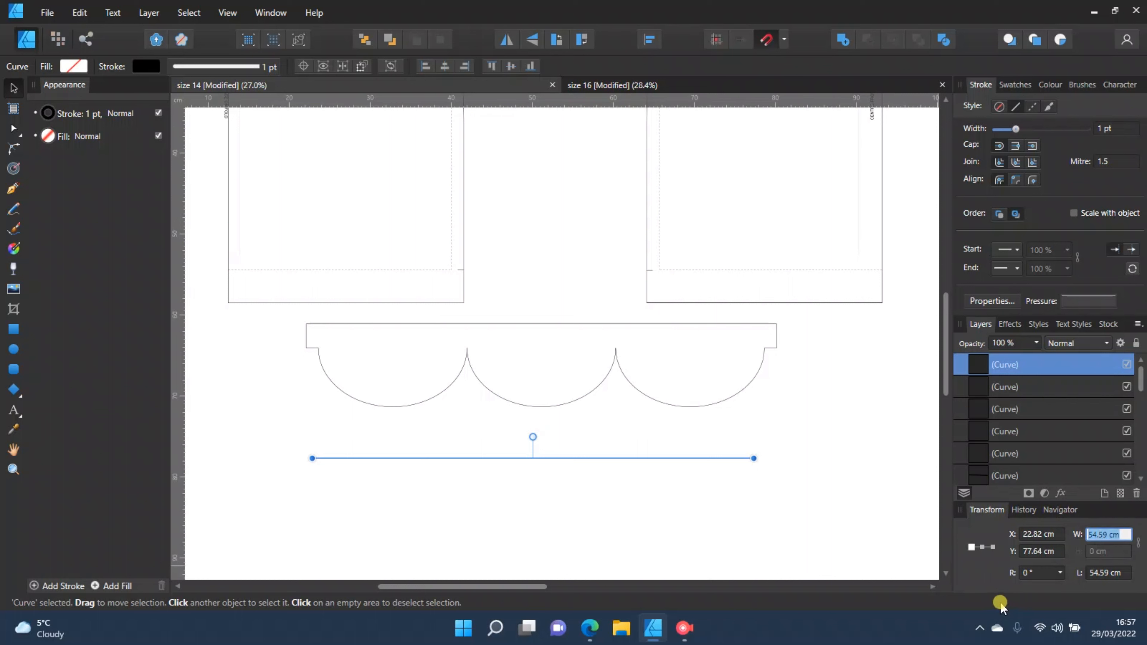
type("65")
key("Return")
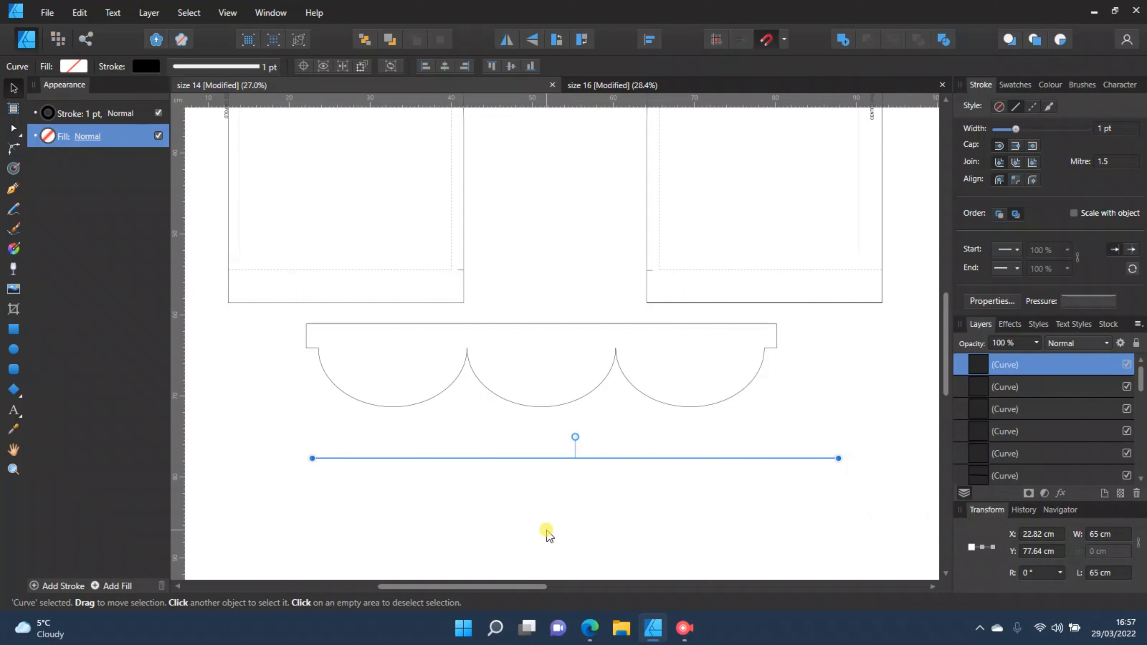
Create a copy of the 65 cm line at Y 85 cm, keeping the original in place.
scroll(547, 530, "down", 1)
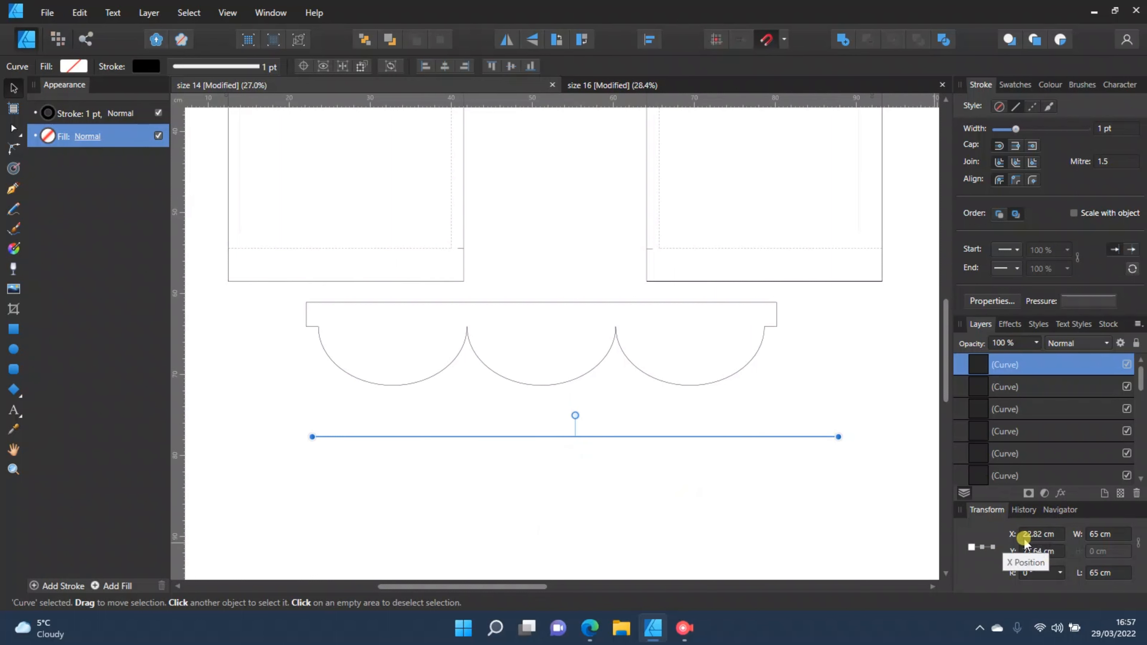
left_click(1038, 554)
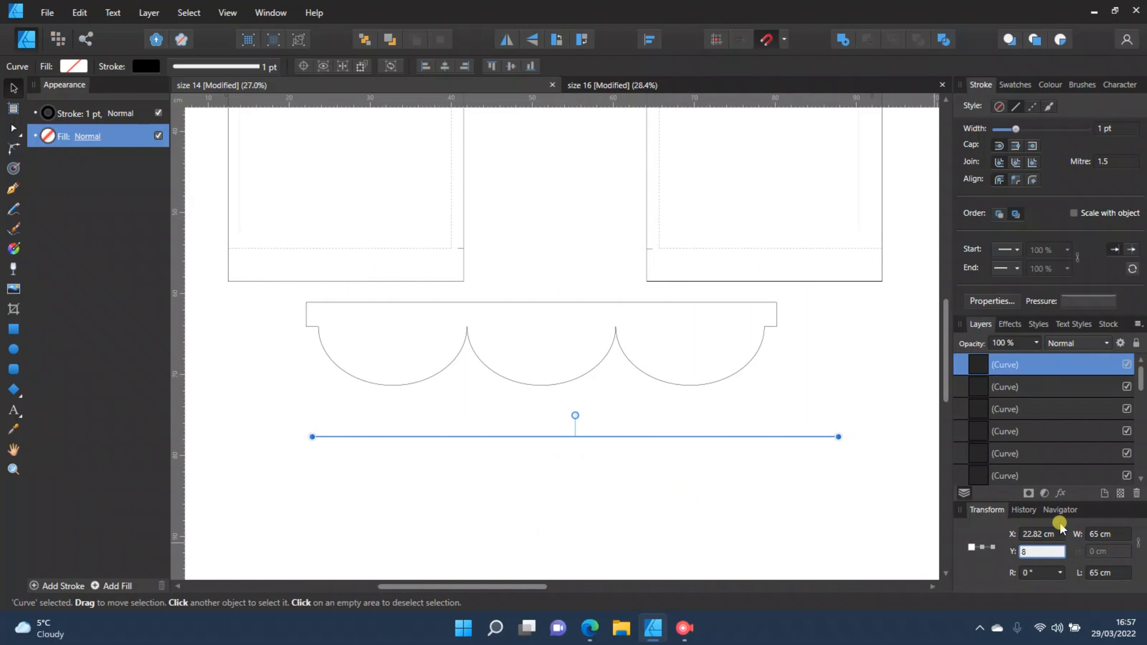
key("Return")
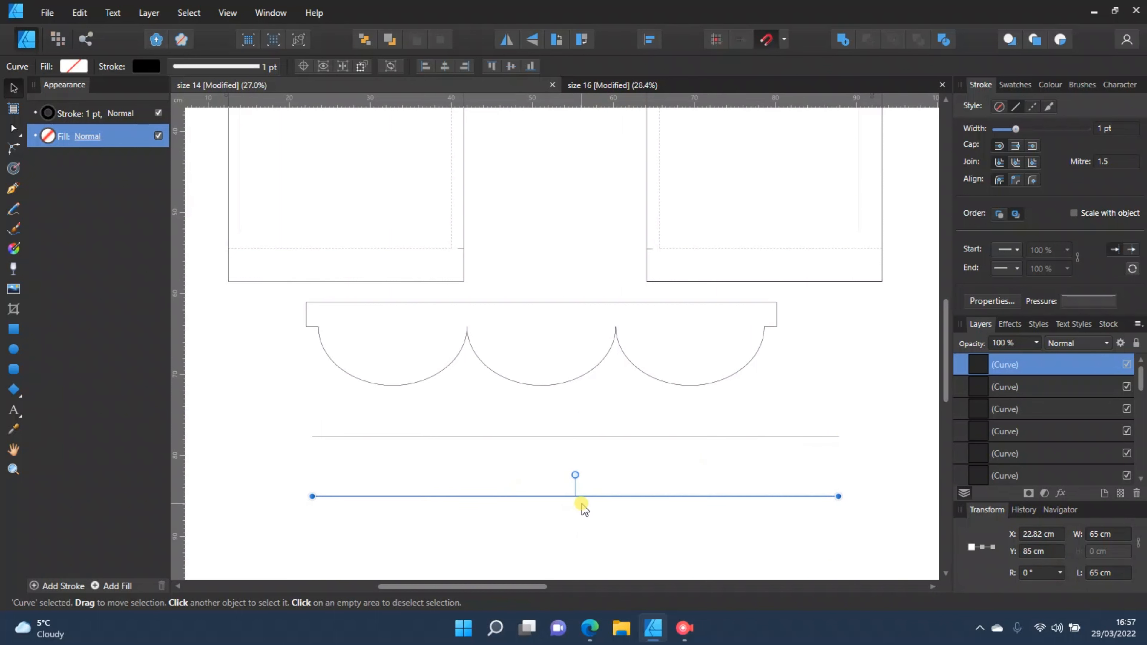
left_click(1034, 535)
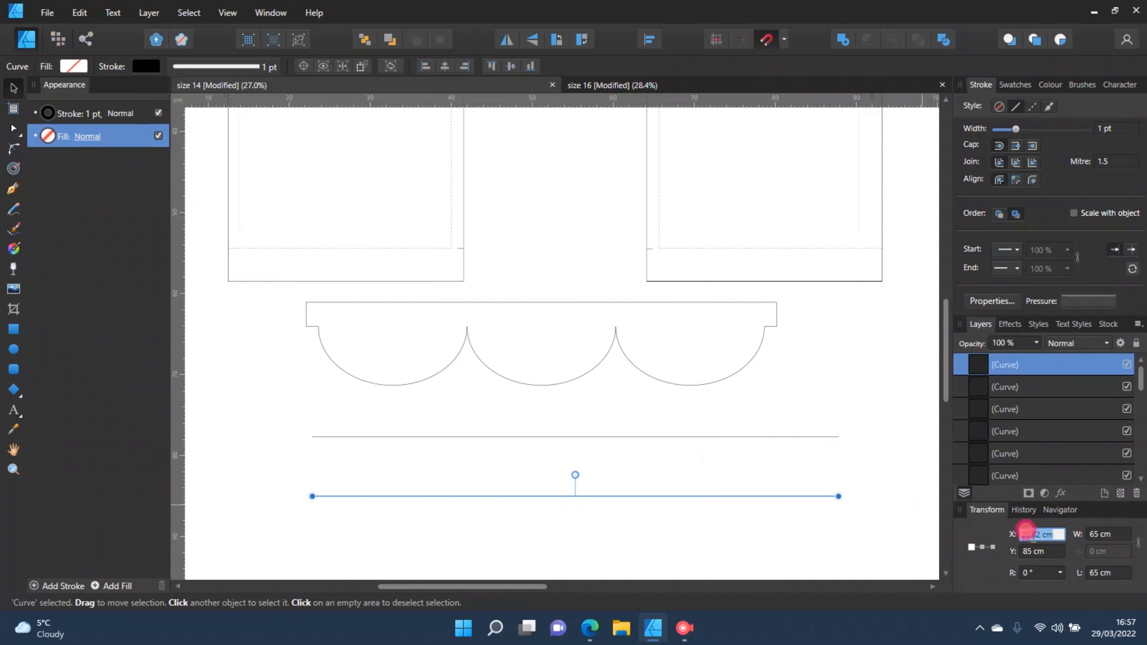
Draw a vertical line joining the left ends of the two parallel horizontal lines.
left_click(13, 188)
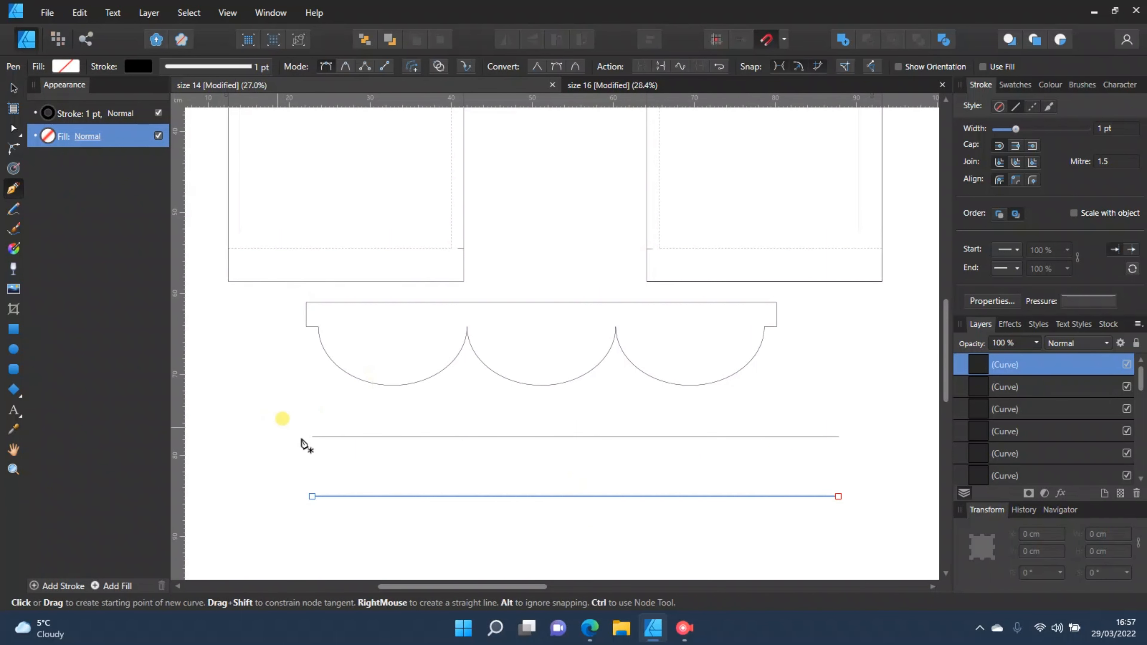
left_click(312, 496)
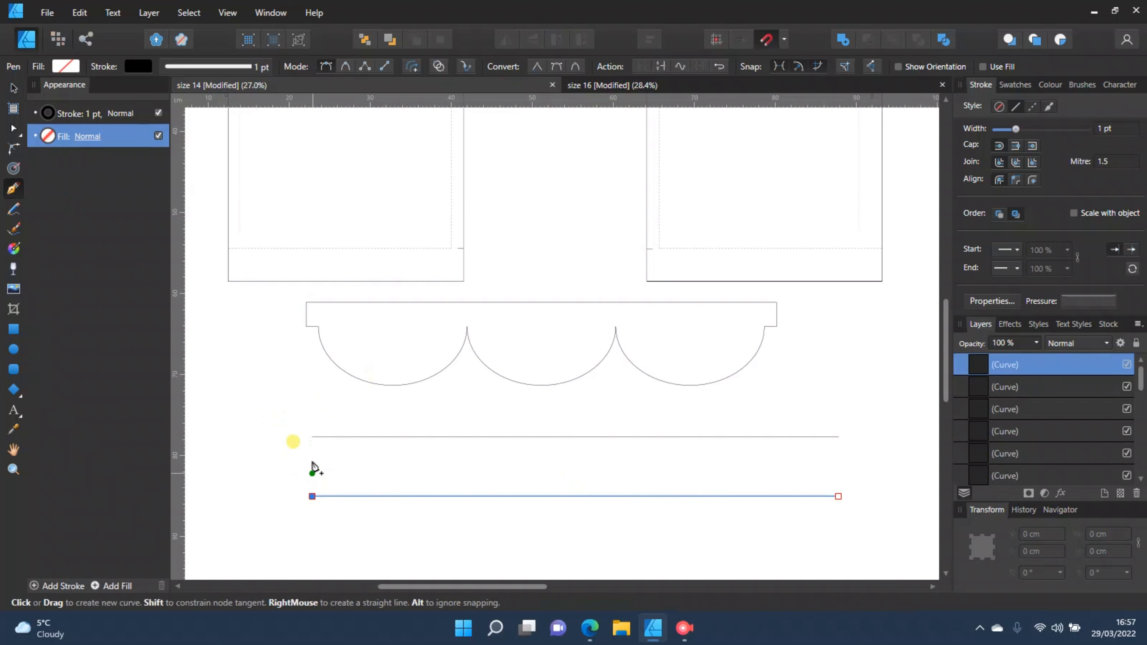
left_click(312, 437)
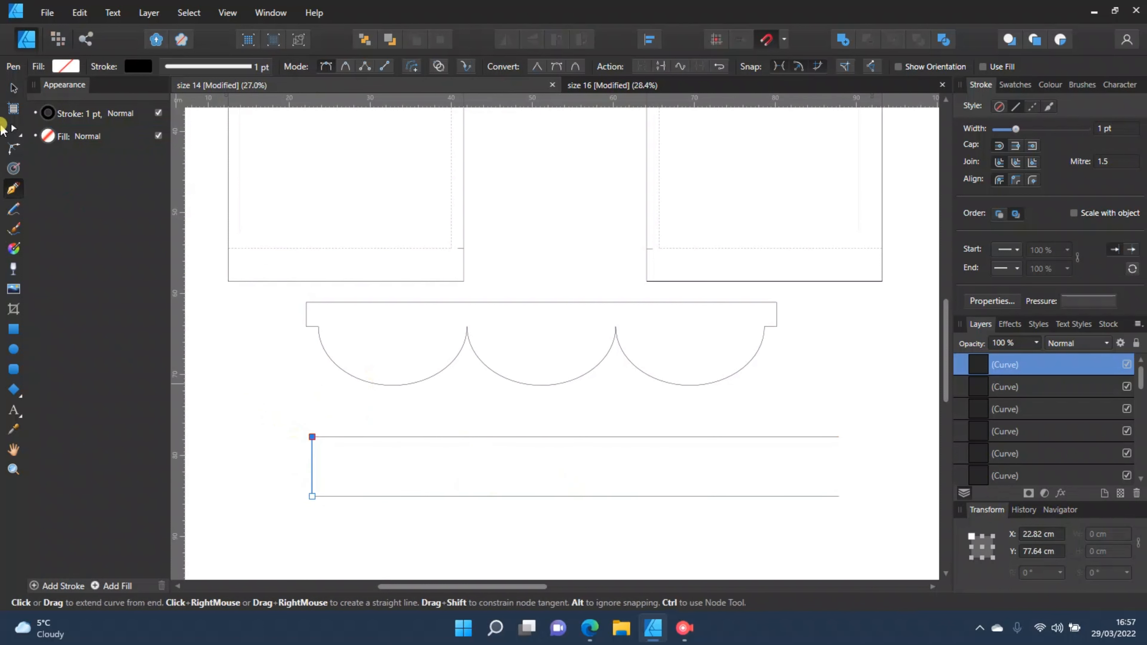
left_click(13, 88)
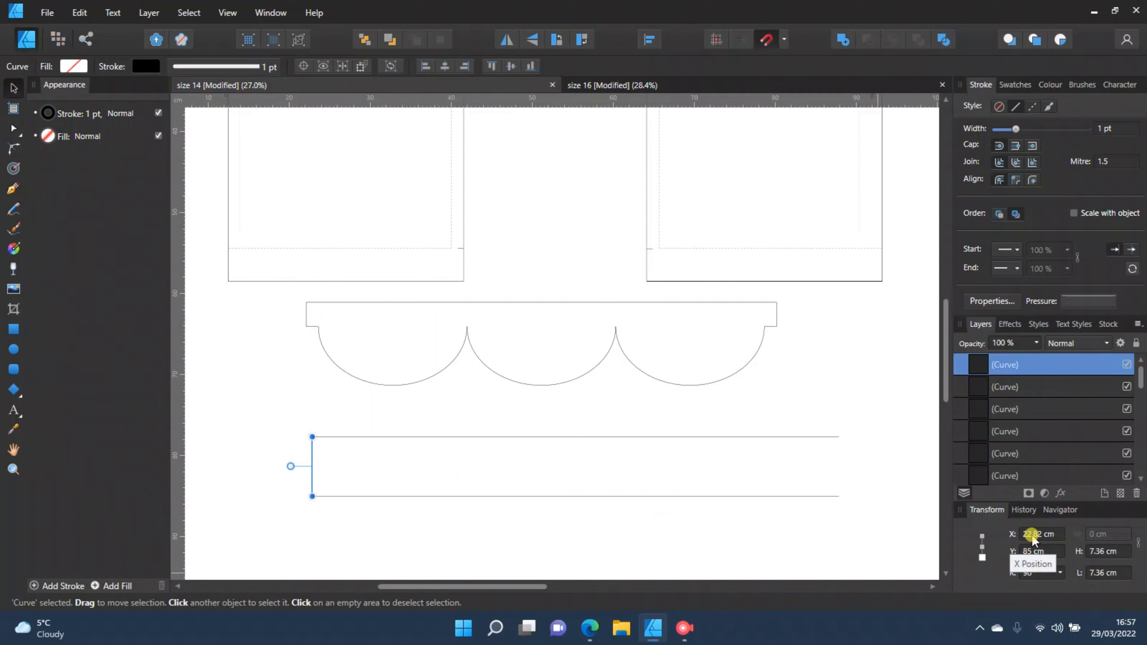
Create a copy of the vertical line at X 75 cm and move it to the right ends of the horizontal lines, closing the rectangle.
left_click(1052, 537)
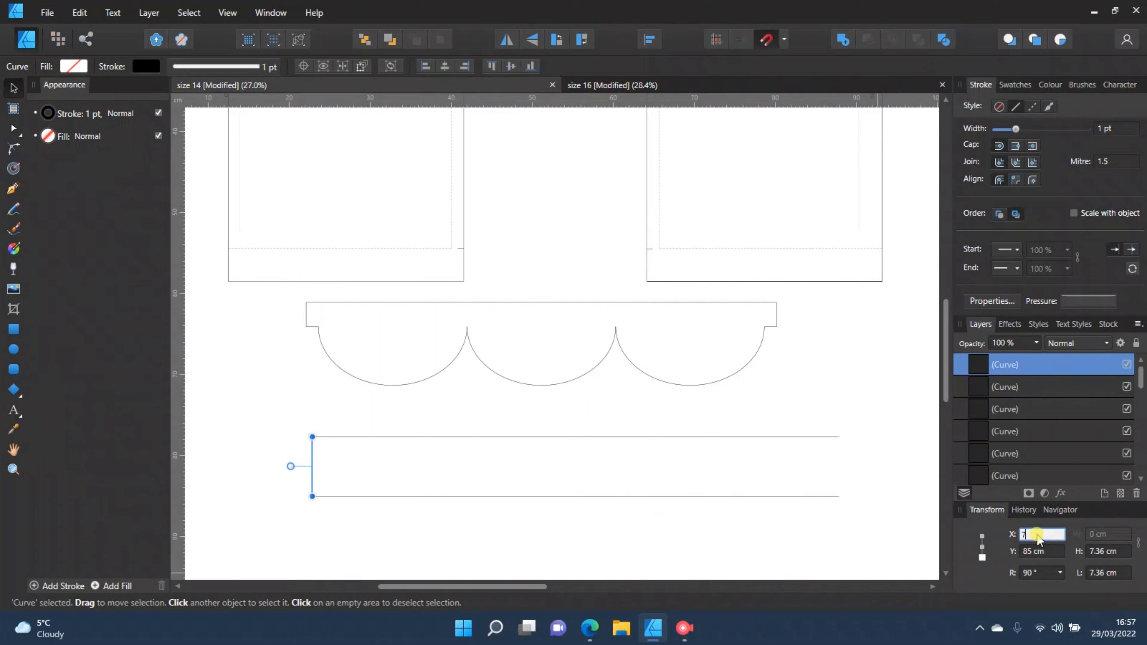
type("75")
key("Return")
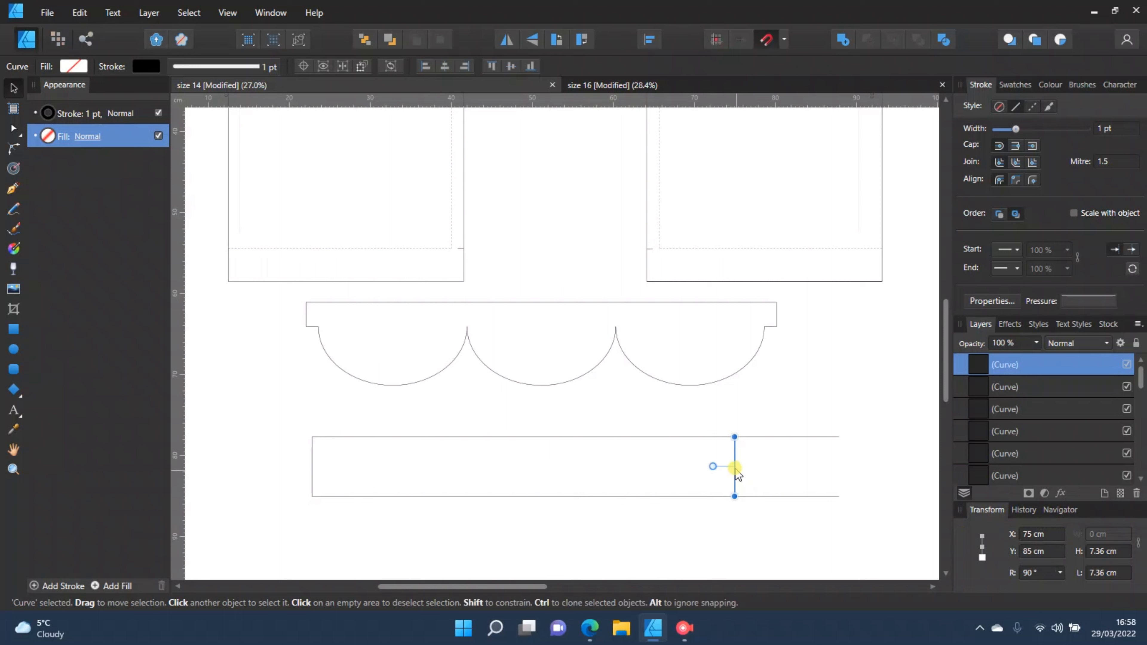
left_click_drag(736, 470, 840, 471)
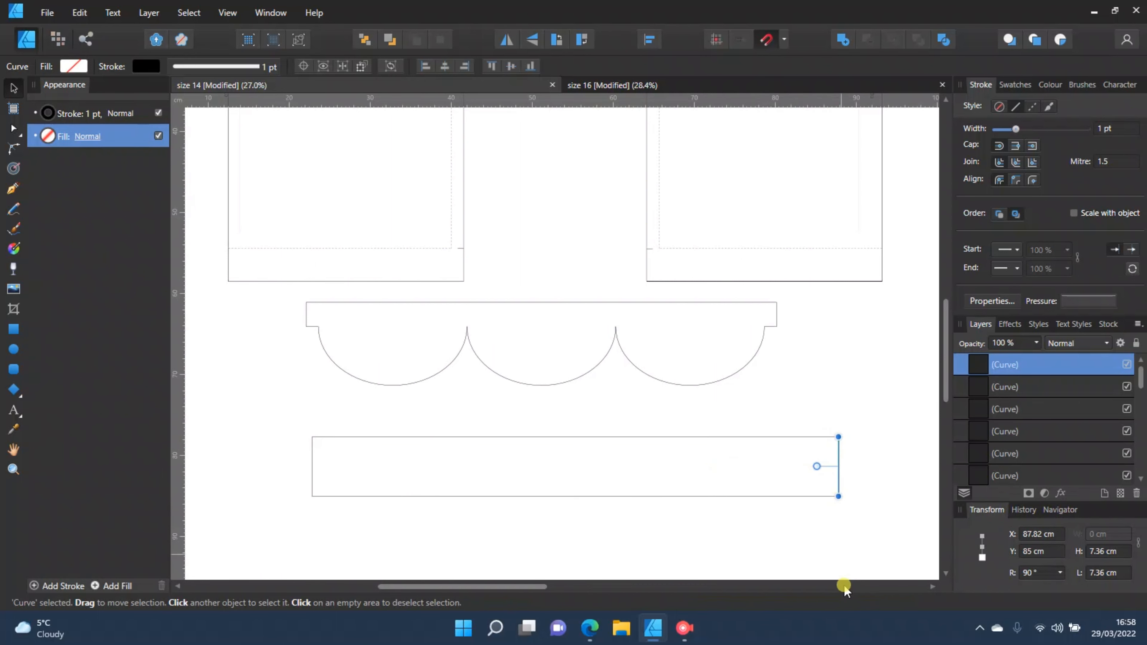
left_click(600, 521)
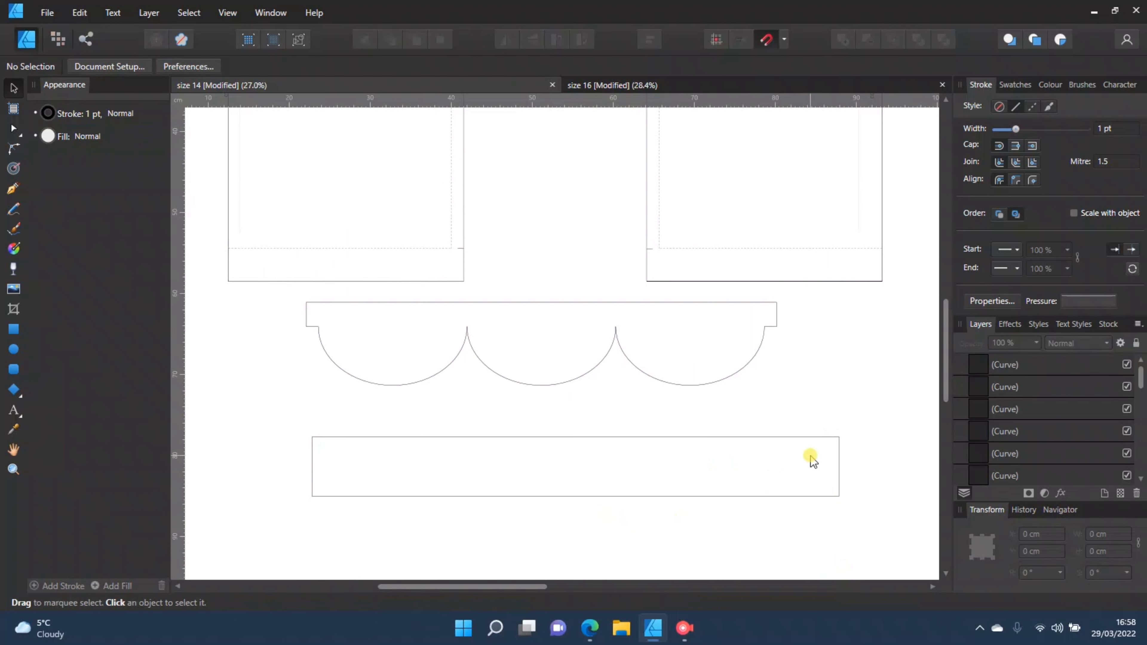
left_click(819, 439)
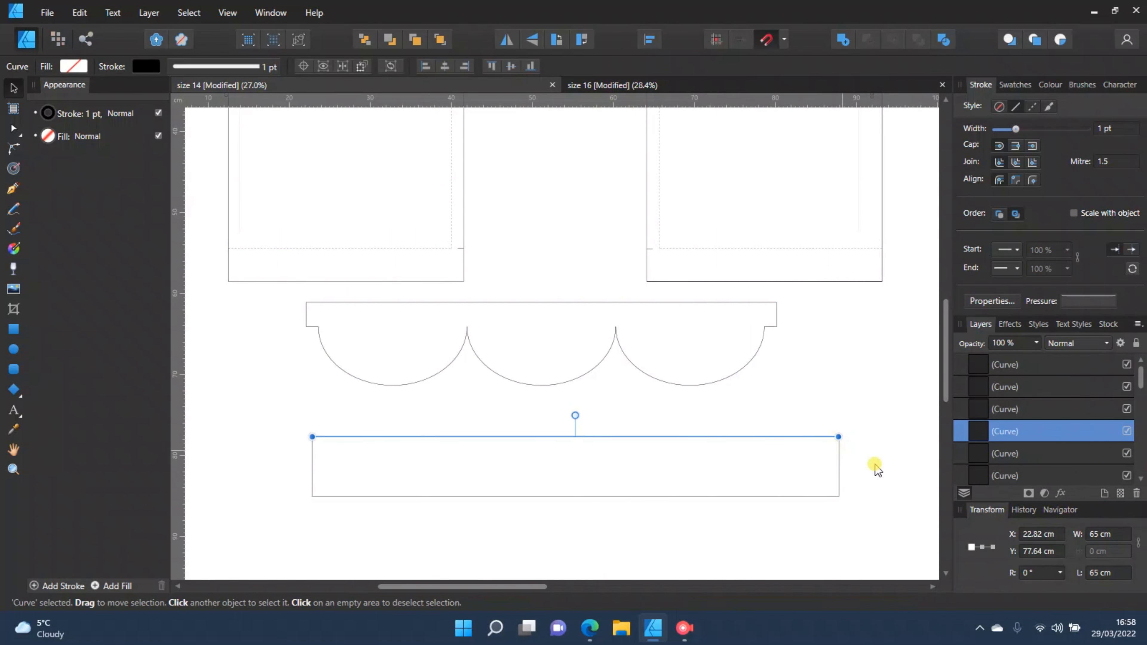
left_click(808, 509)
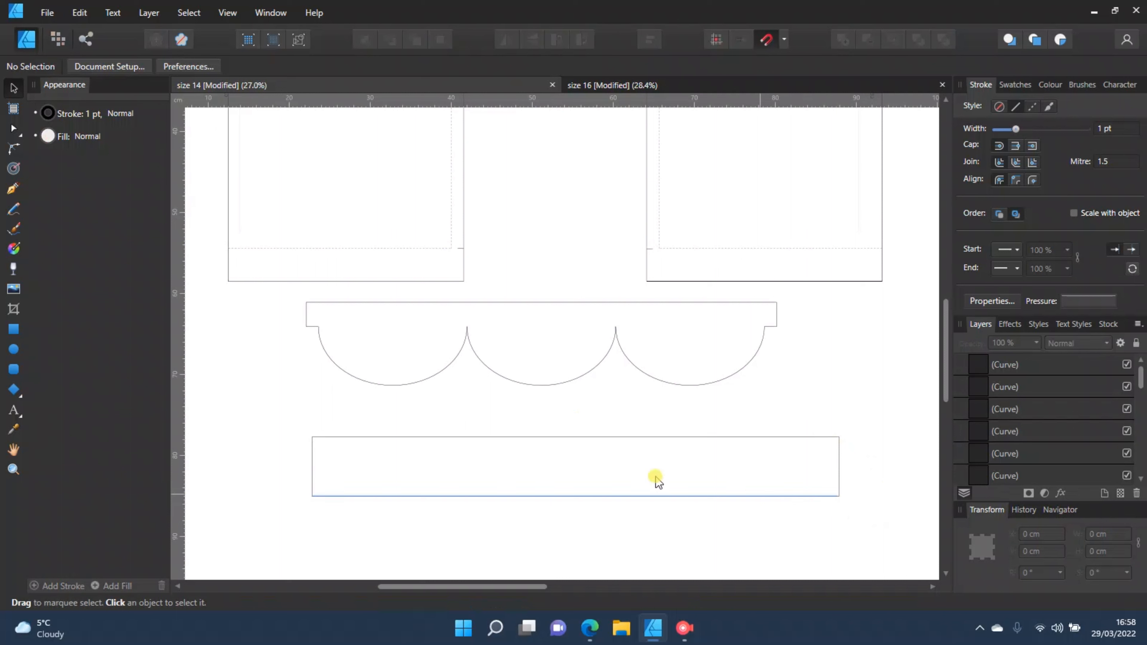
left_click(656, 495)
Draw an arched curve about 50 cm wide and 12 cm high below the rectangle and move it slightly down.
scroll(219, 329, "down", 2)
scroll(219, 329, "down", 2)
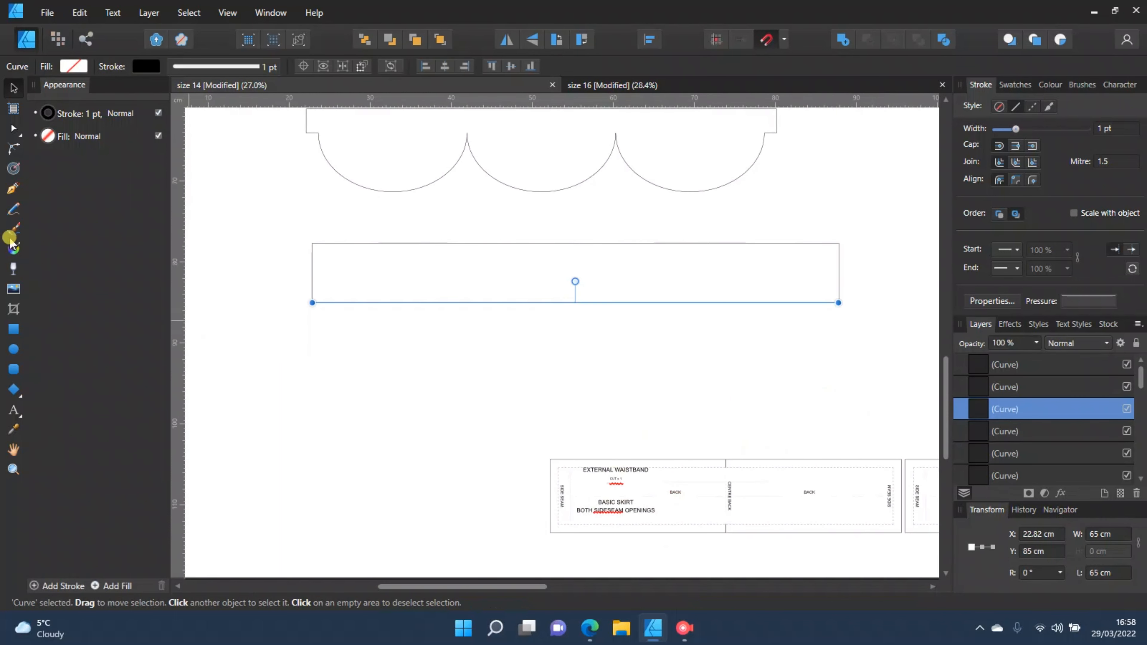
left_click(13, 188)
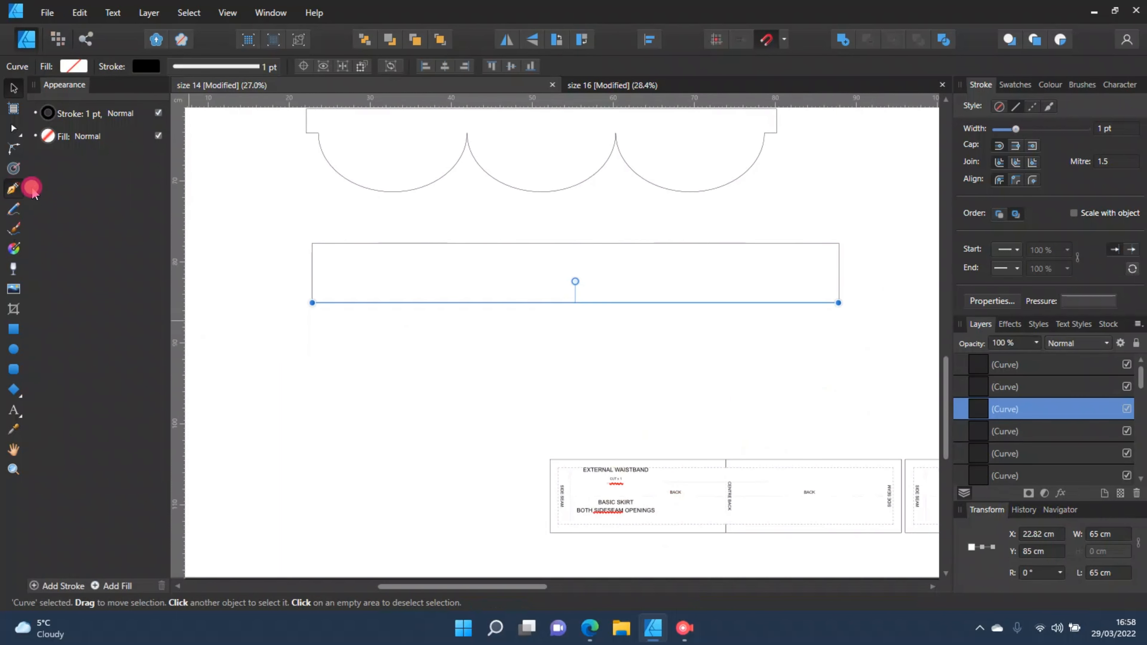
left_click(318, 423)
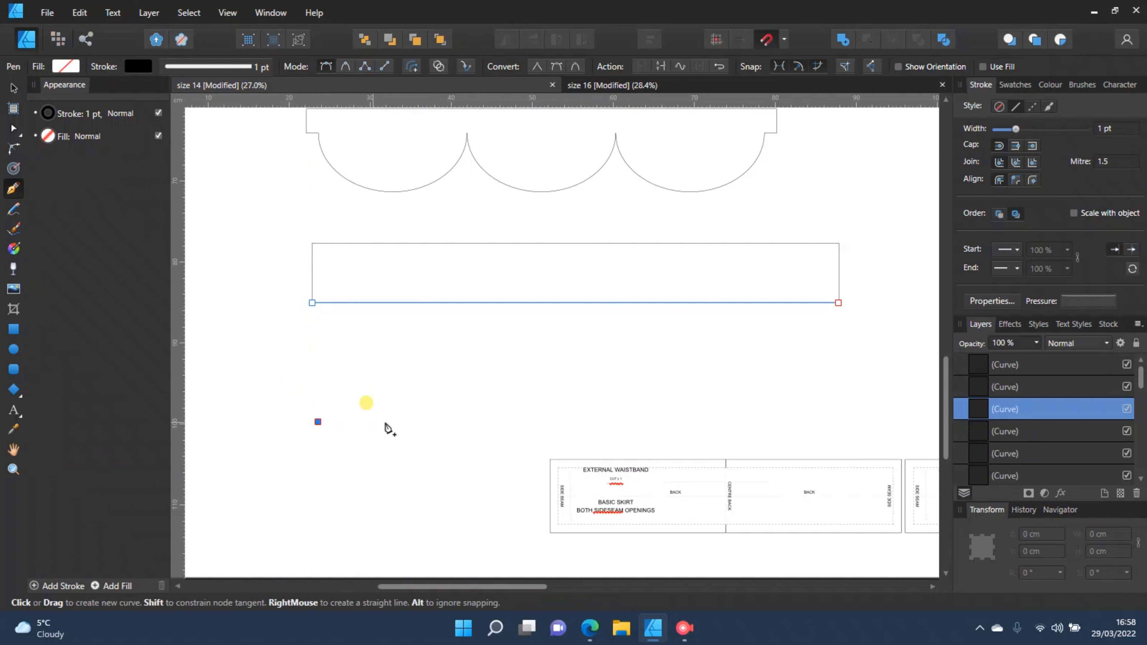
left_click(727, 363)
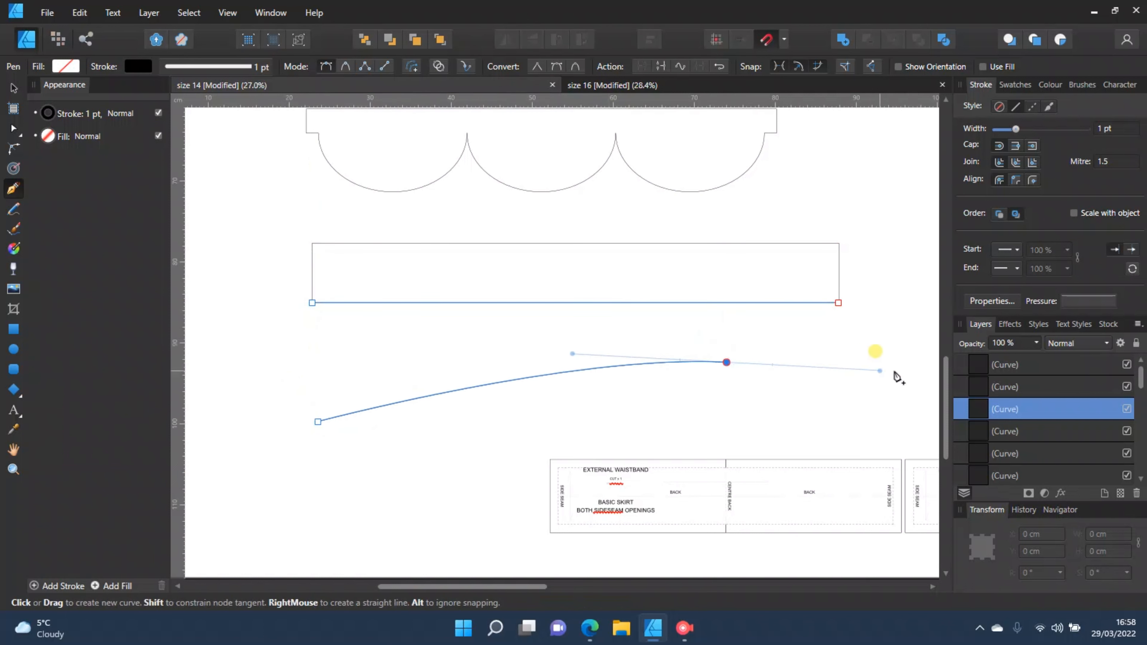
key("Escape")
left_click_drag(596, 495, 879, 478)
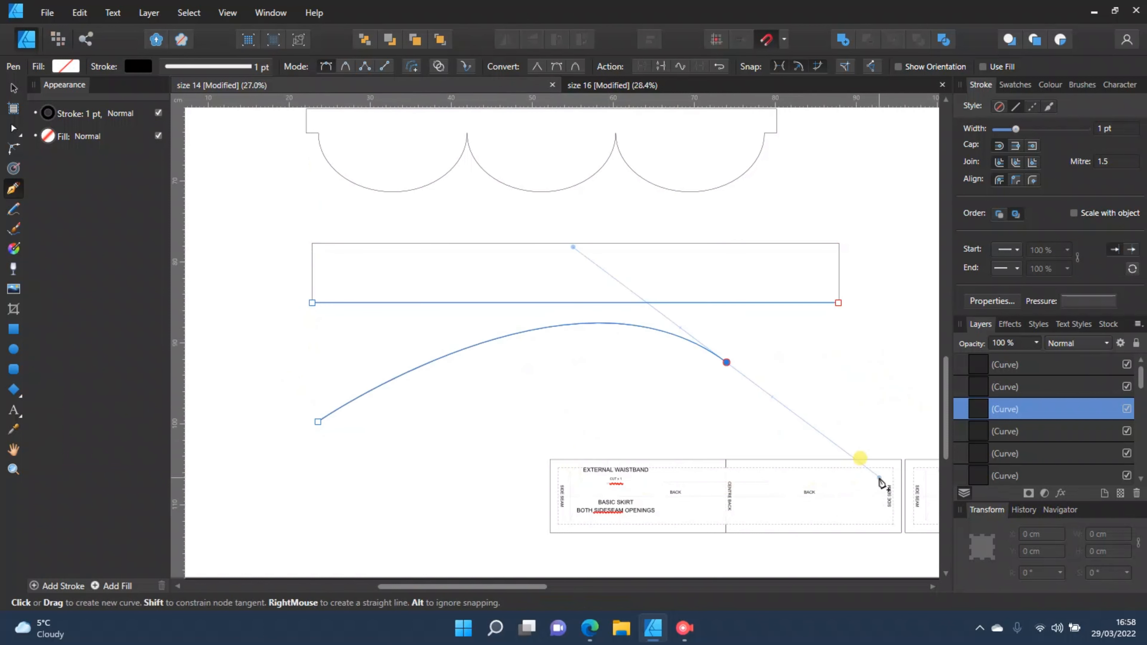
left_click(13, 87)
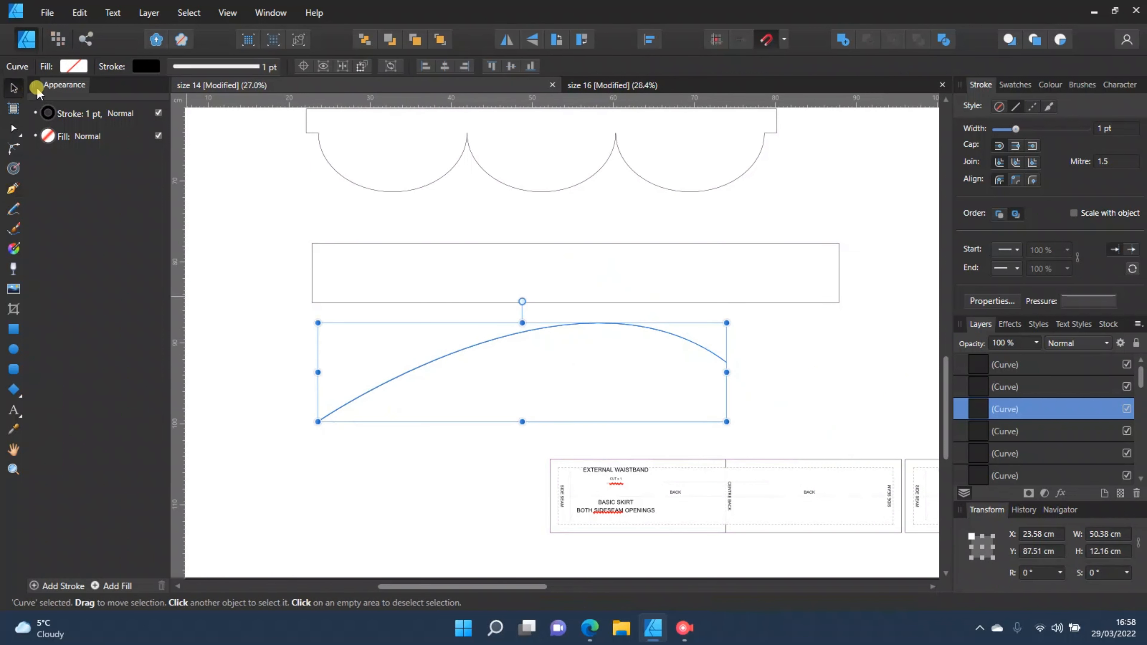
left_click_drag(509, 368, 524, 398)
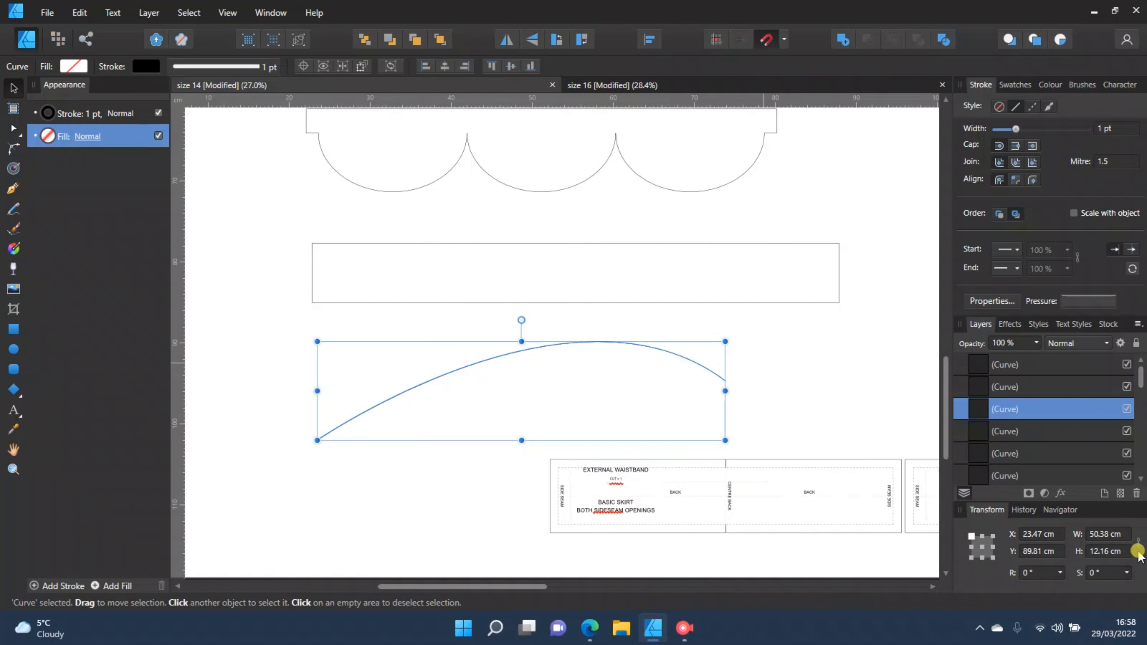
Try a width of 60 cm for the arched curve without locking its proportions, and undo the resize.
left_click(1095, 533)
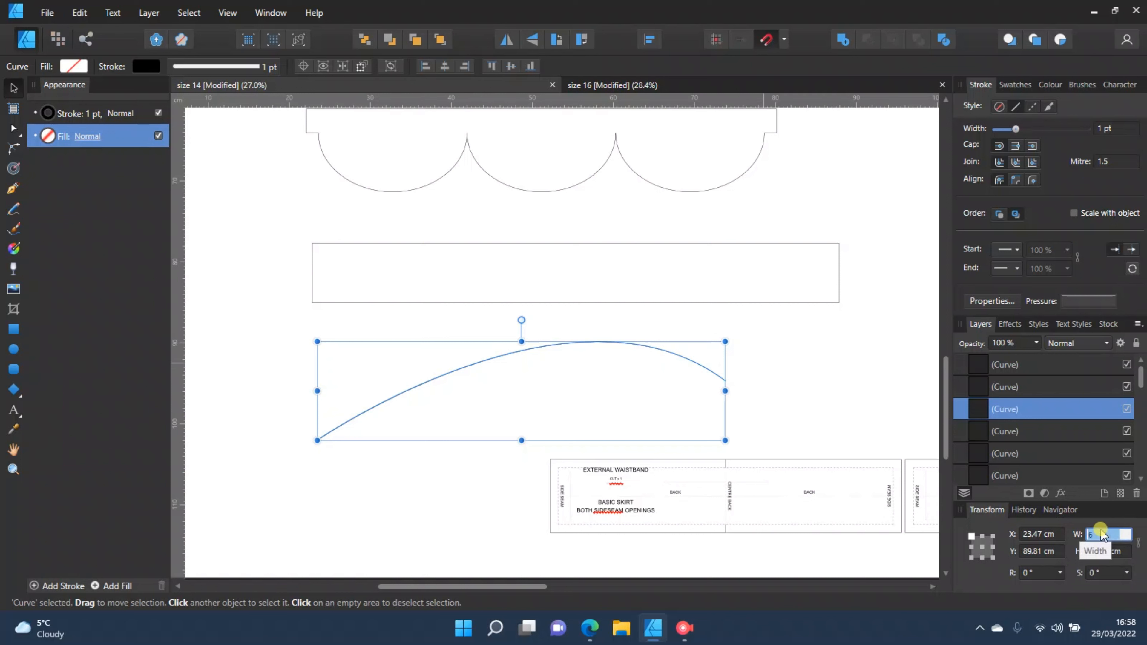
key("Return")
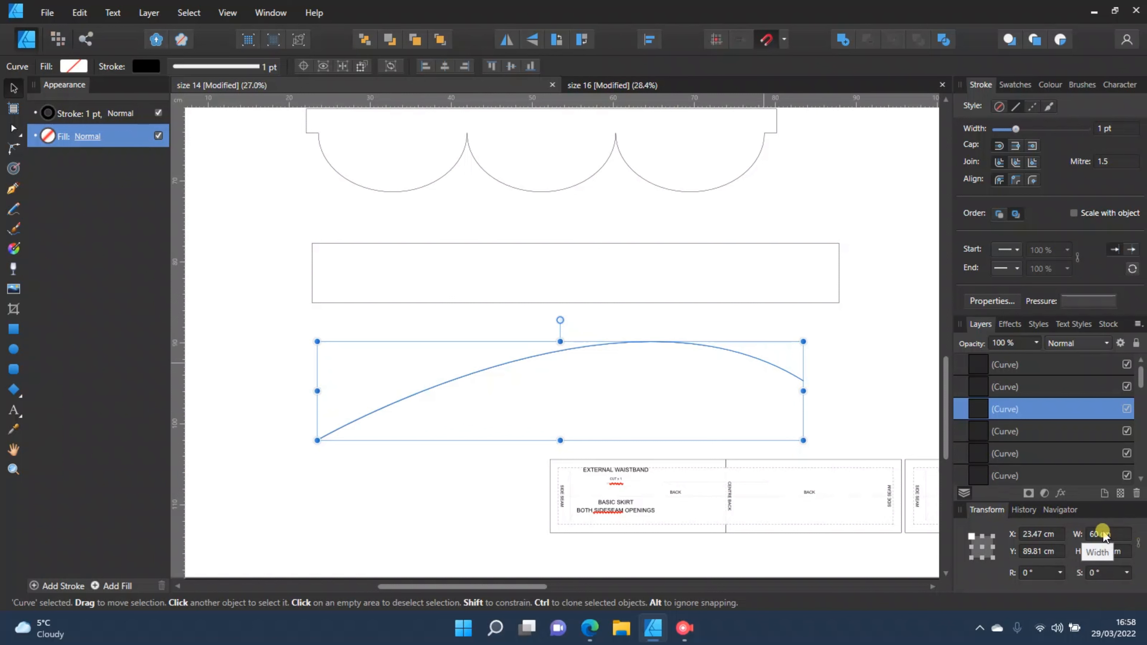
key("ctrl+z")
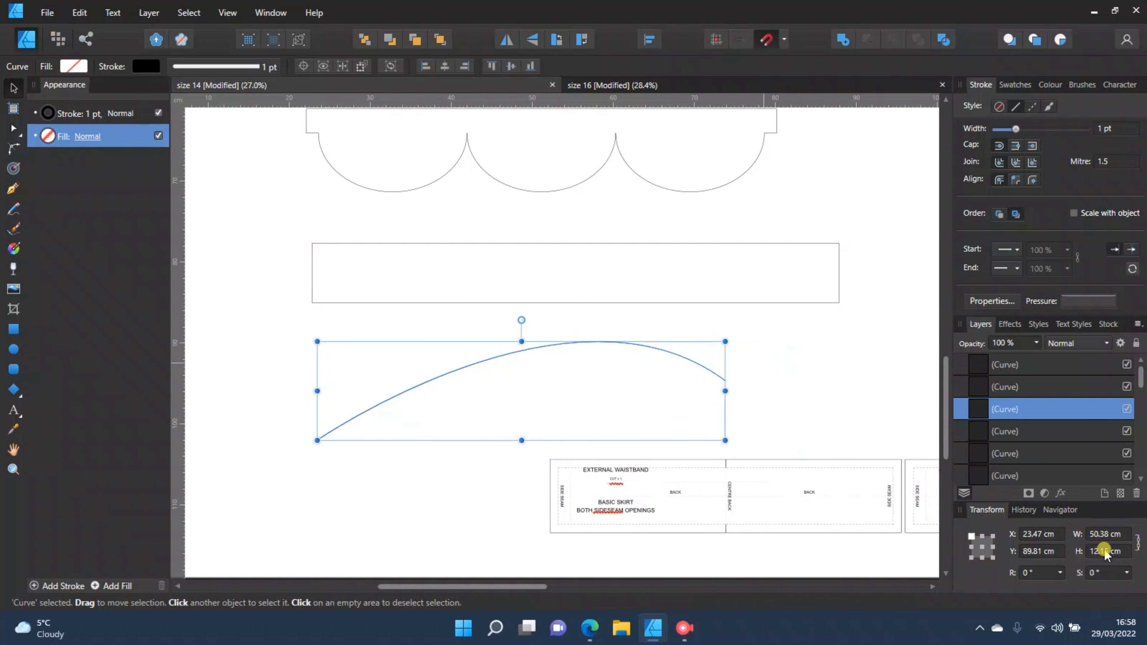
Try a width of 60 cm for the arched curve with its proportions locked, and undo the resize.
left_click(1102, 535)
type("60")
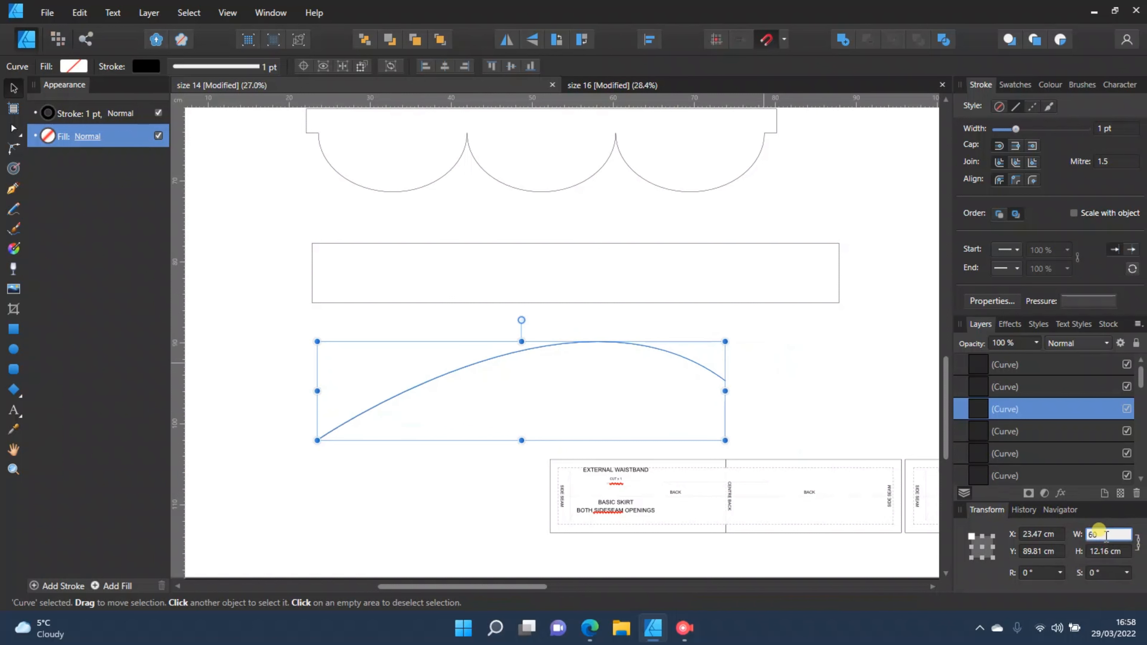
key("Return")
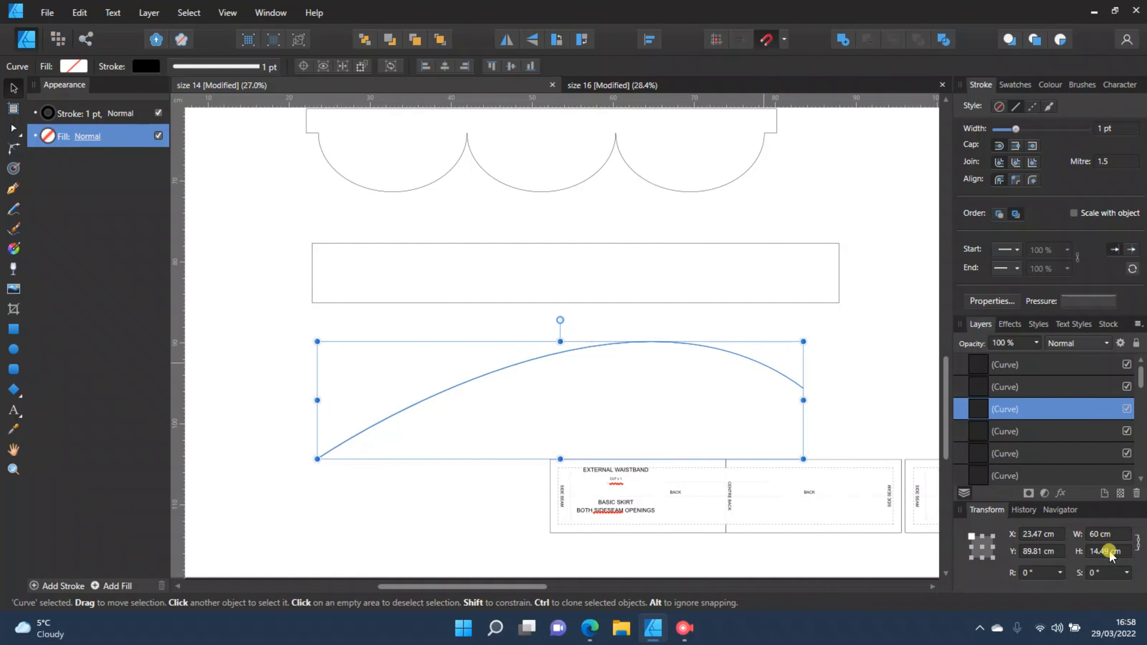
key("ctrl+z")
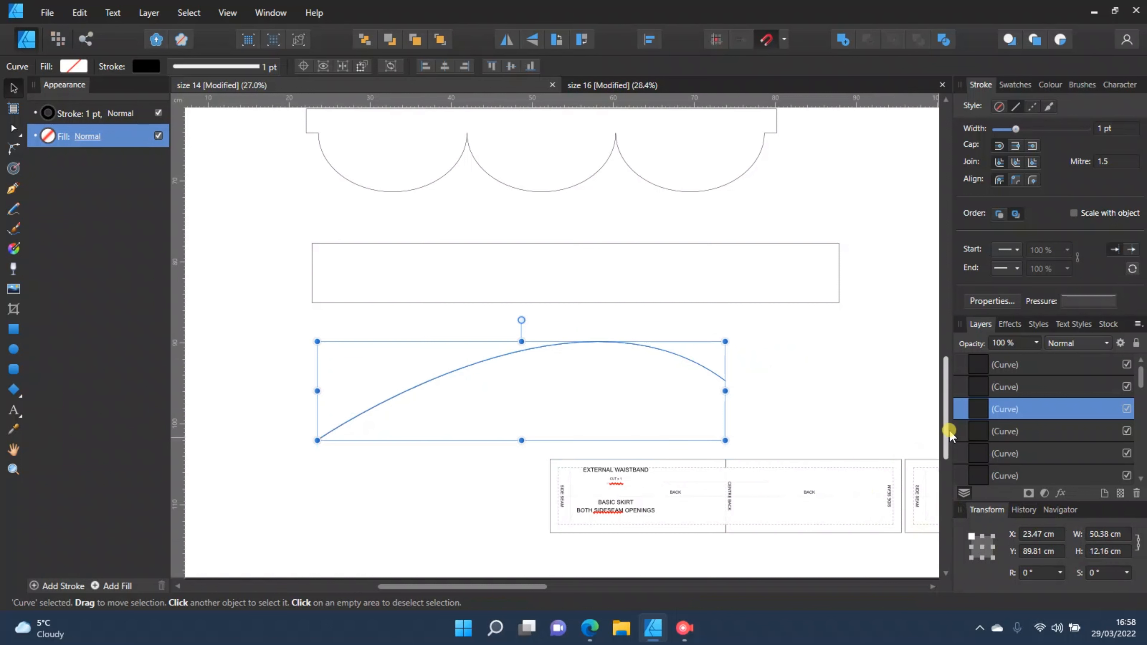
scroll(768, 443, "up", 3)
scroll(731, 442, "up", 6)
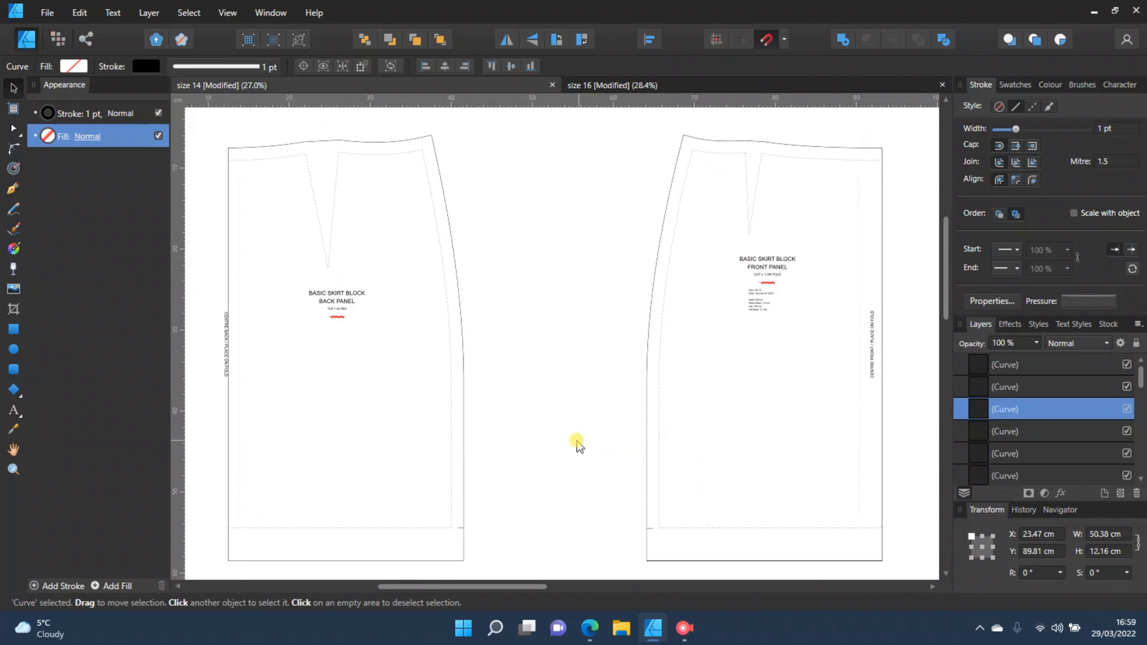
scroll(574, 441, "down", 1)
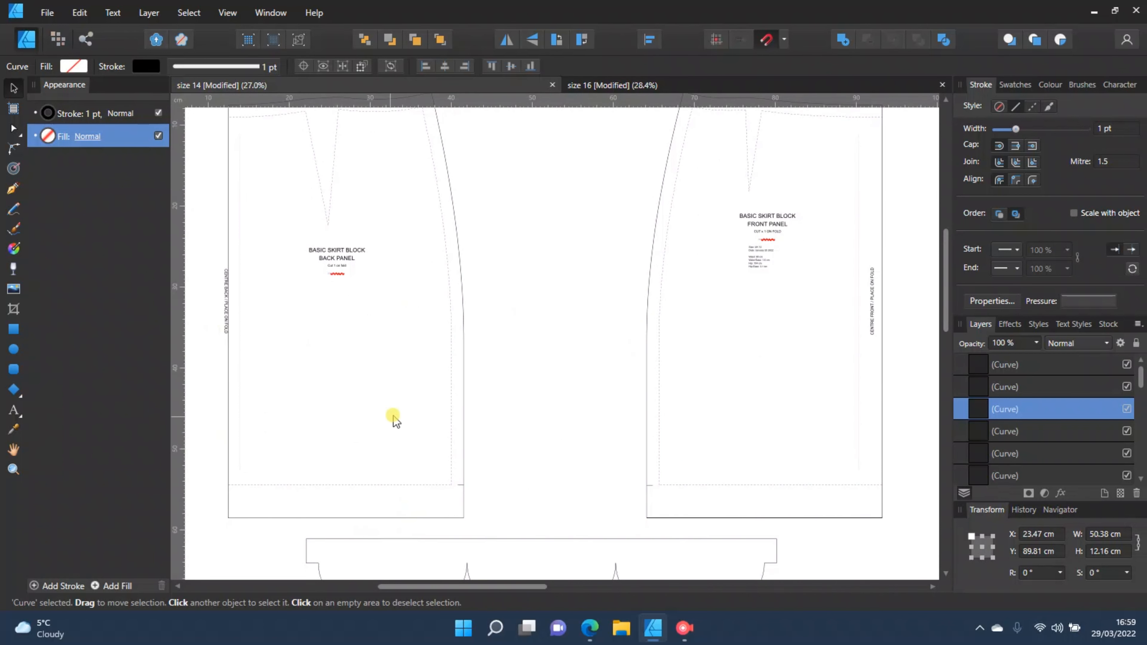
Select the back panel's outline curve inside the back group.
left_click_drag(1141, 387, 1142, 422)
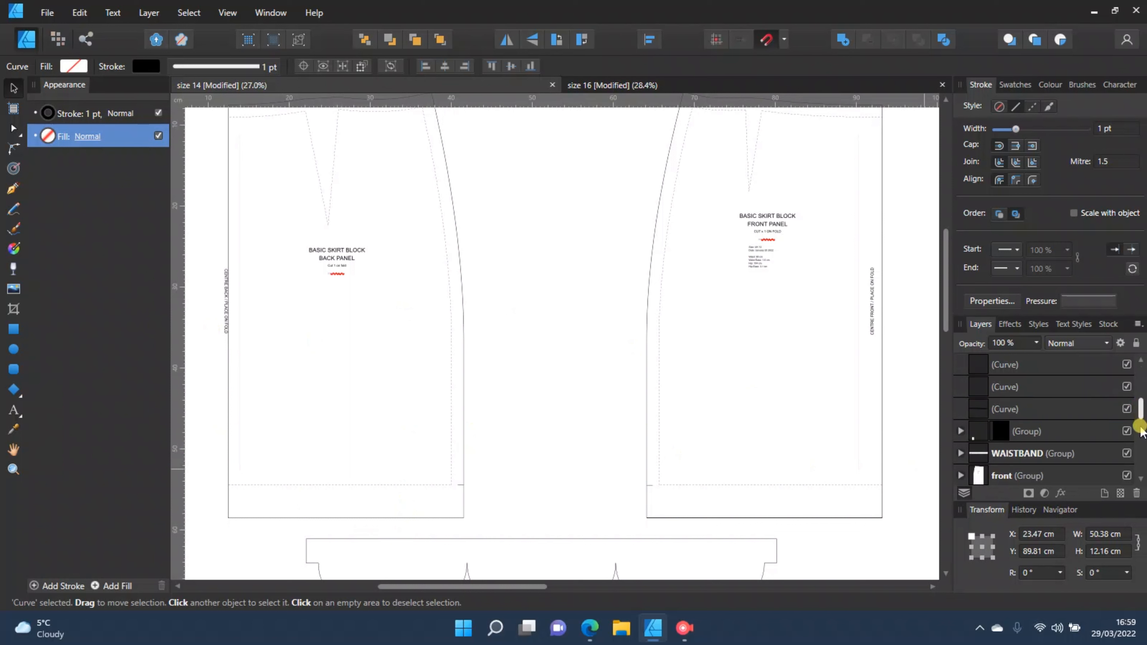
scroll(1044, 440, "down", 2)
scroll(998, 436, "up", 2)
scroll(1003, 450, "down", 1)
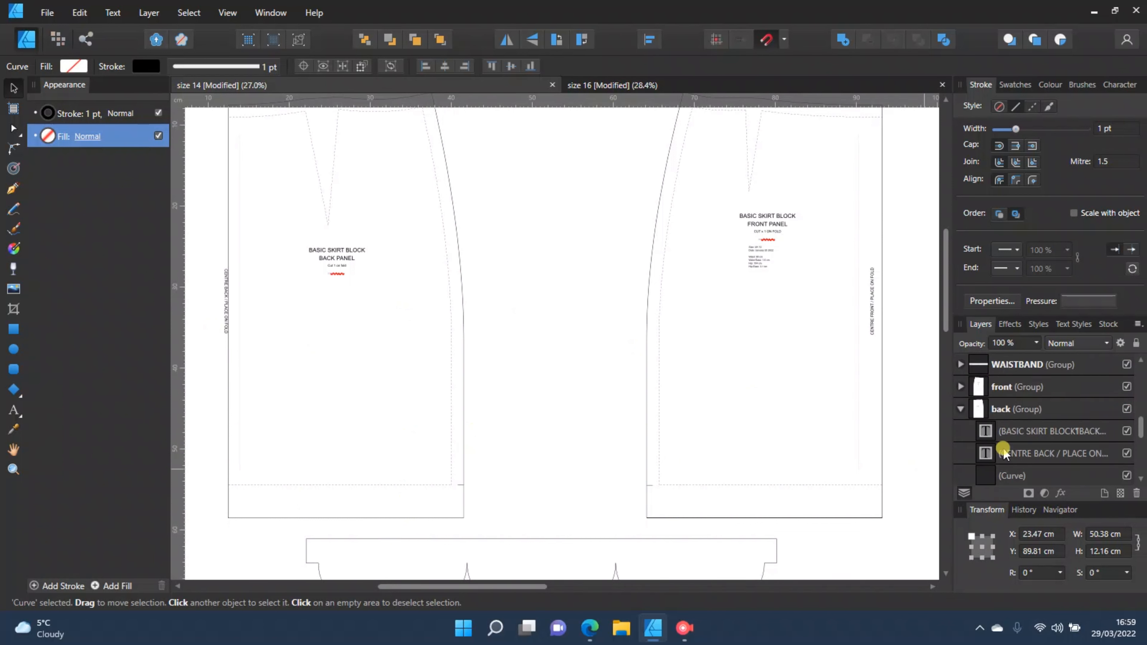
left_click(1000, 415)
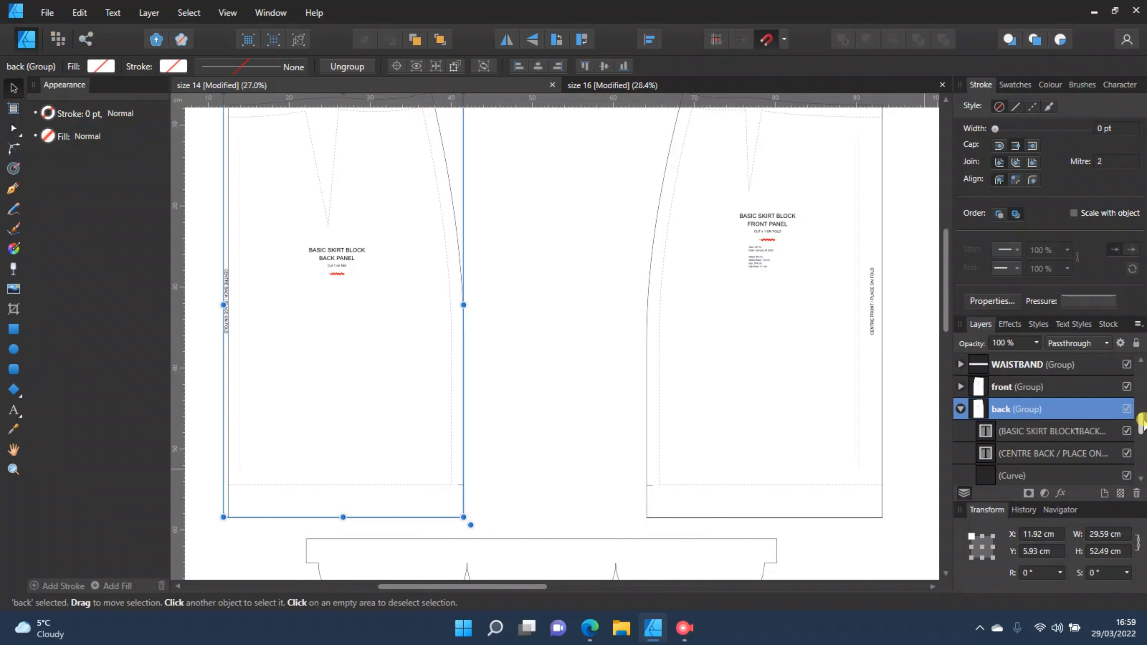
left_click_drag(1143, 421, 1138, 461)
left_click(1070, 456)
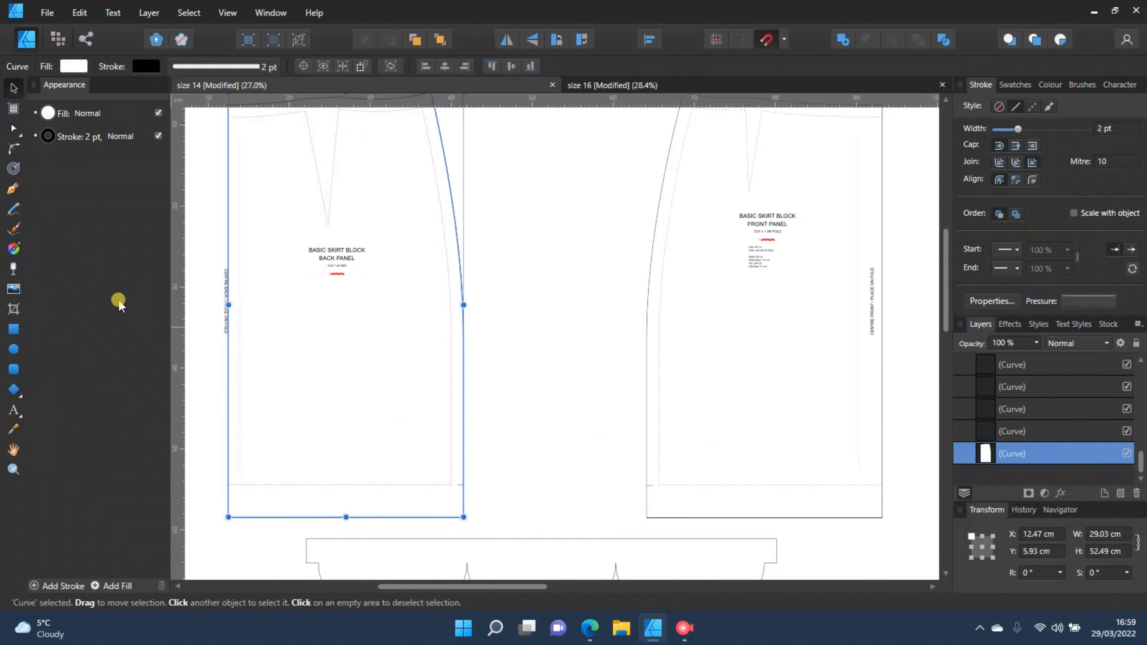
Draw a straight line along the back panel's hem from corner to corner with the Pen tool and delete it.
scroll(221, 303, "down", 4)
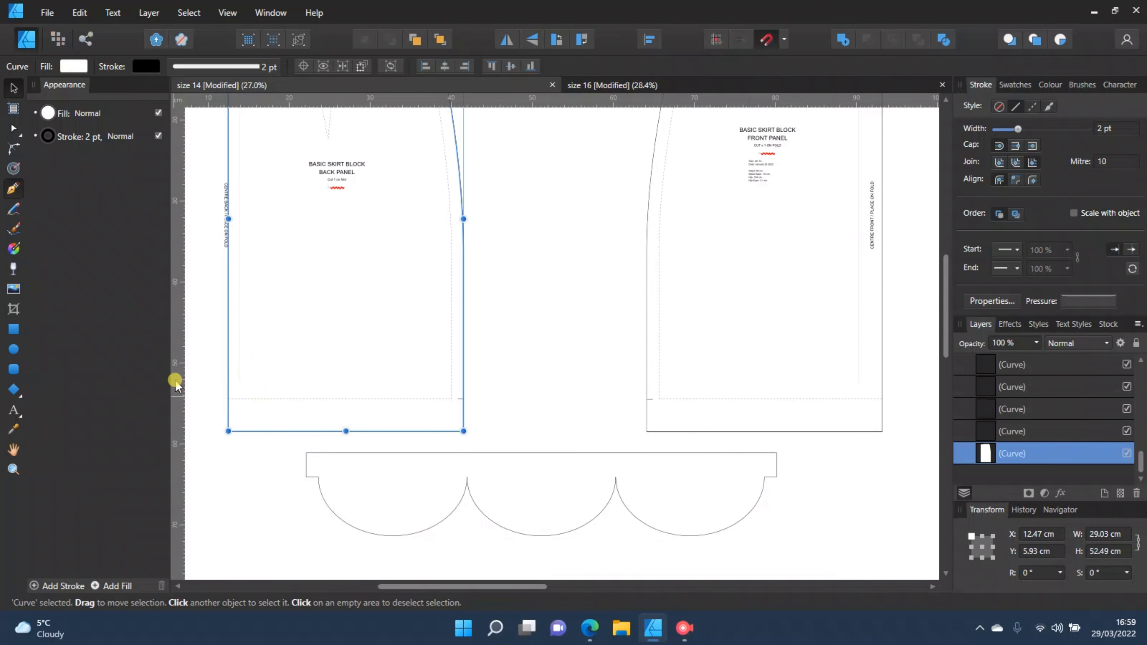
key("p")
left_click(228, 431)
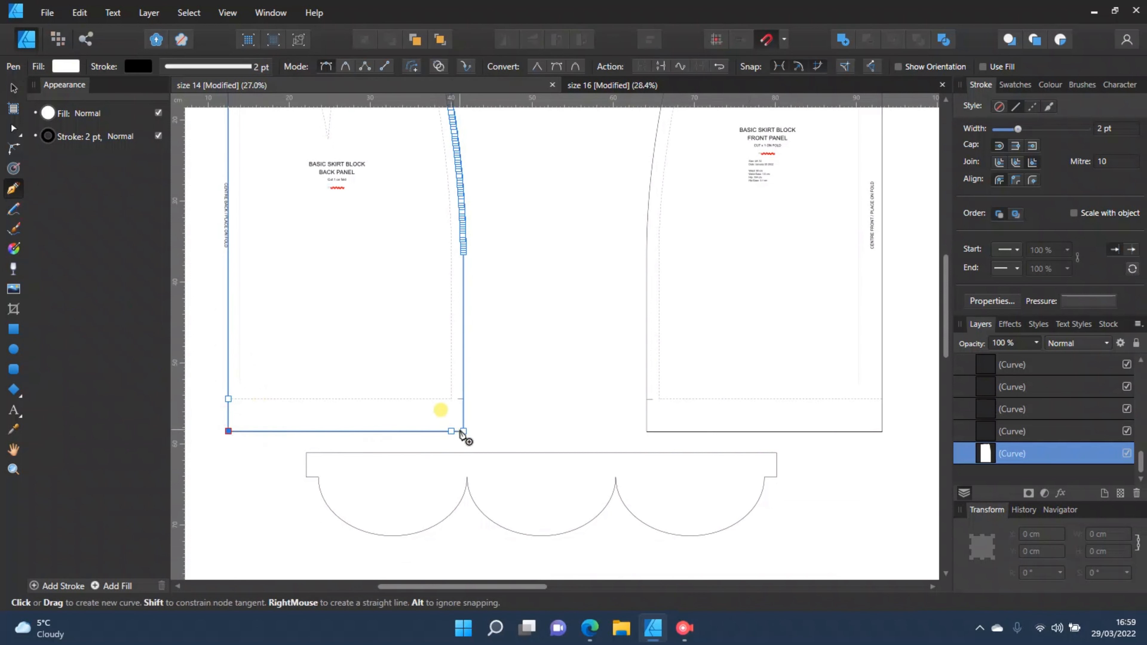
left_click(464, 431)
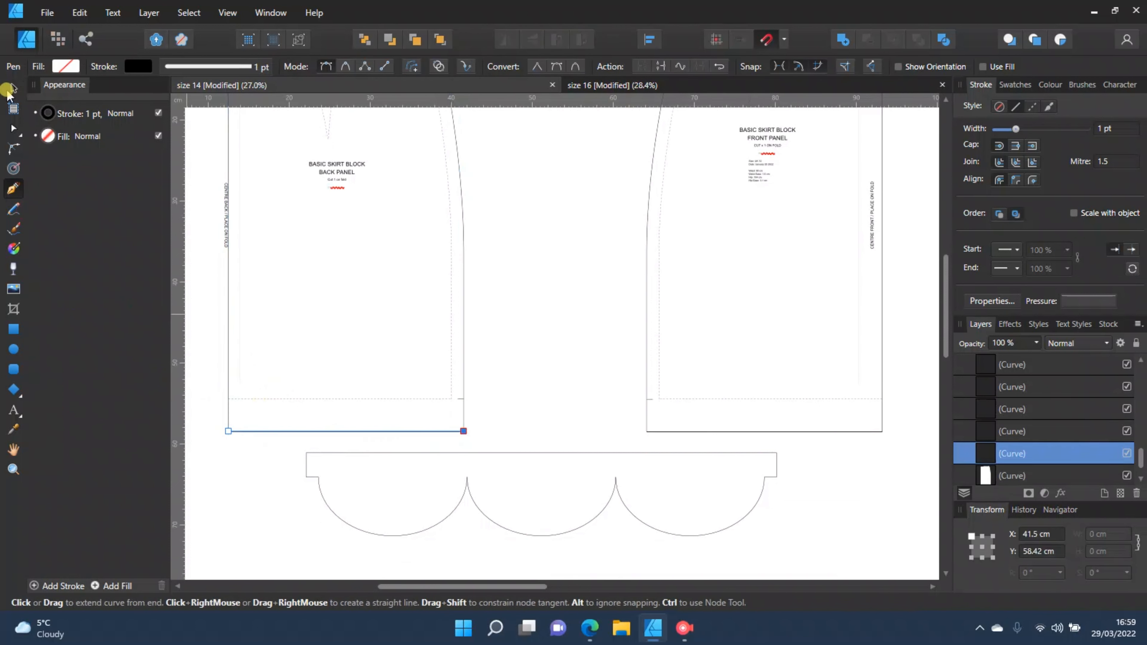
left_click(13, 88)
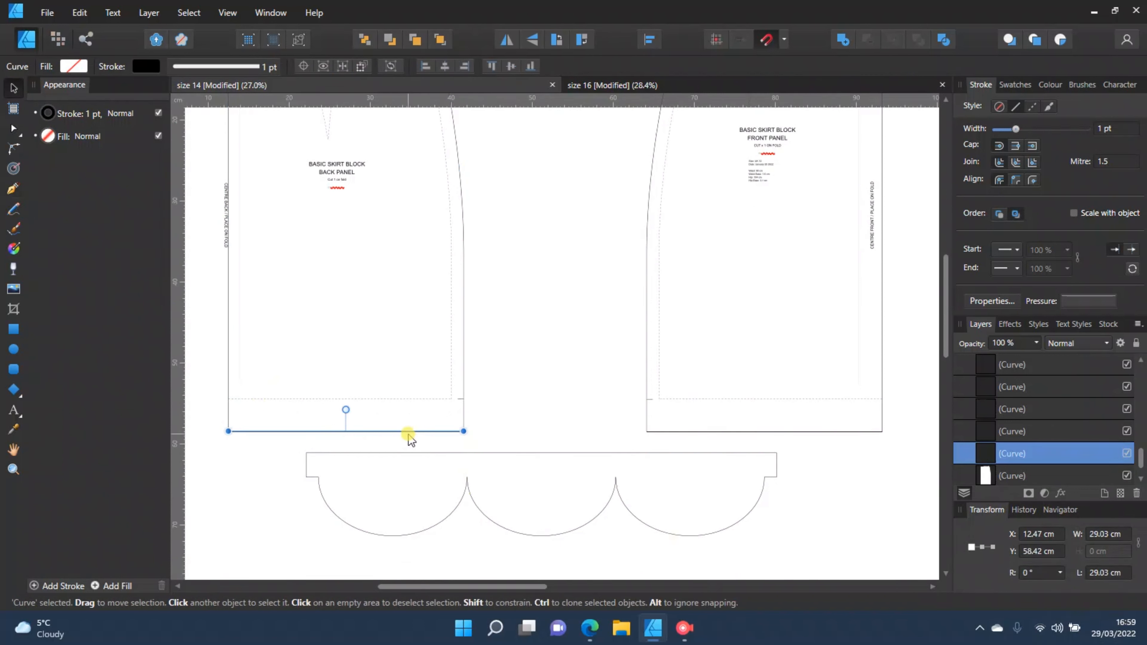
key("Delete")
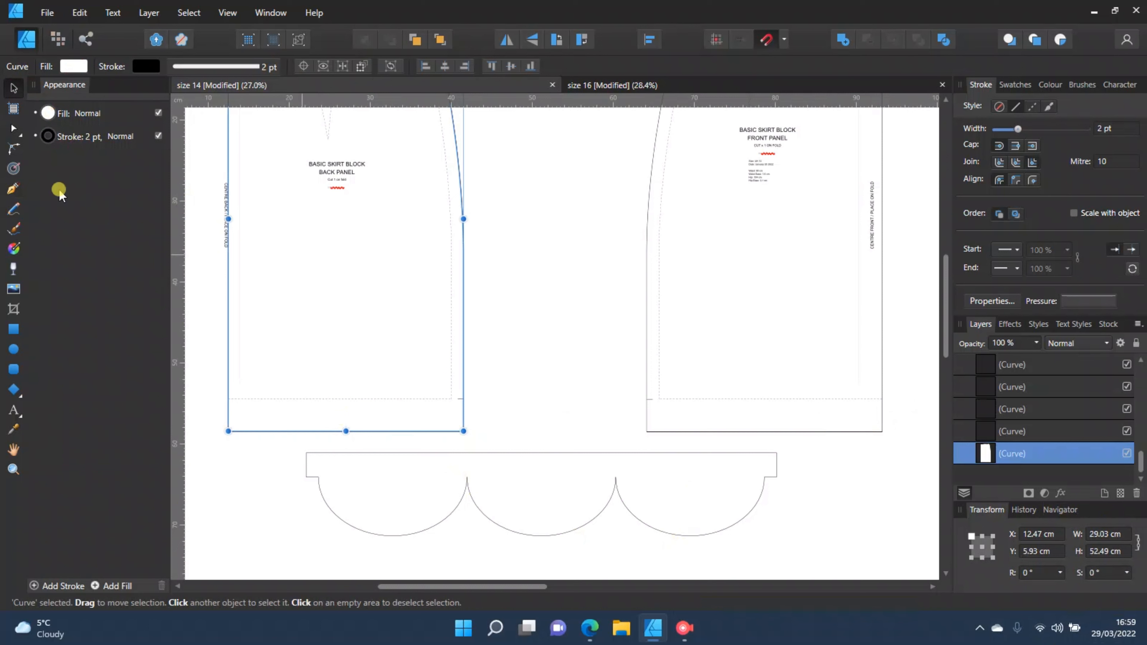
Break the back panel's outline at its hem nodes to separate the hem from the rest of the outline.
left_click(13, 128)
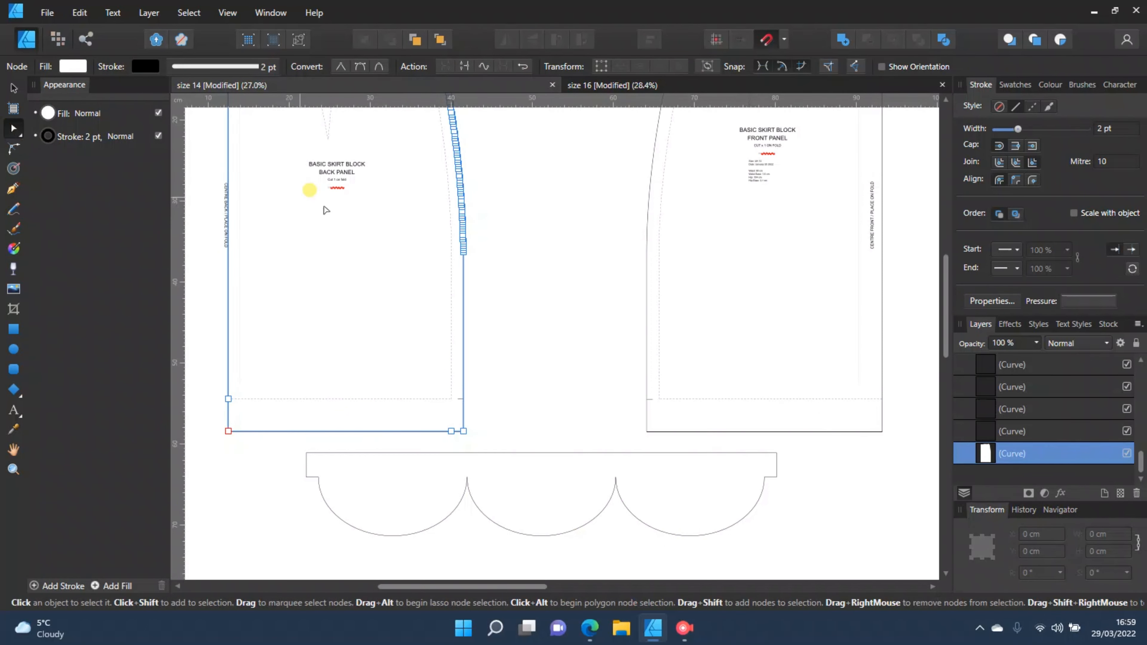
scroll(315, 338, "up", 3)
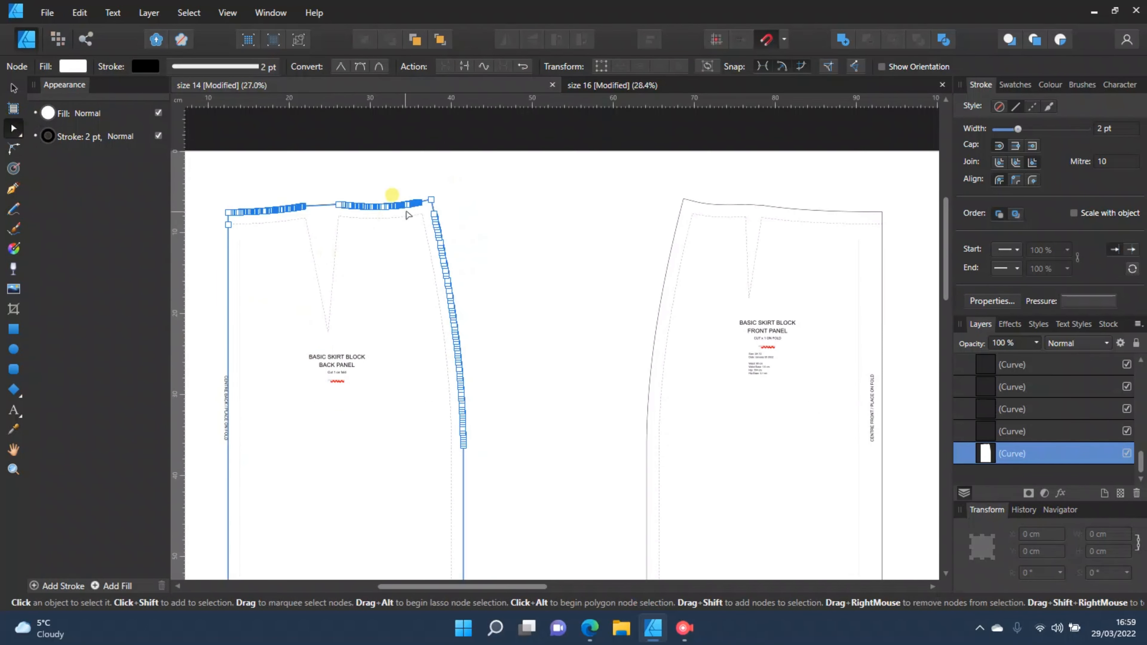
scroll(429, 448, "down", 2)
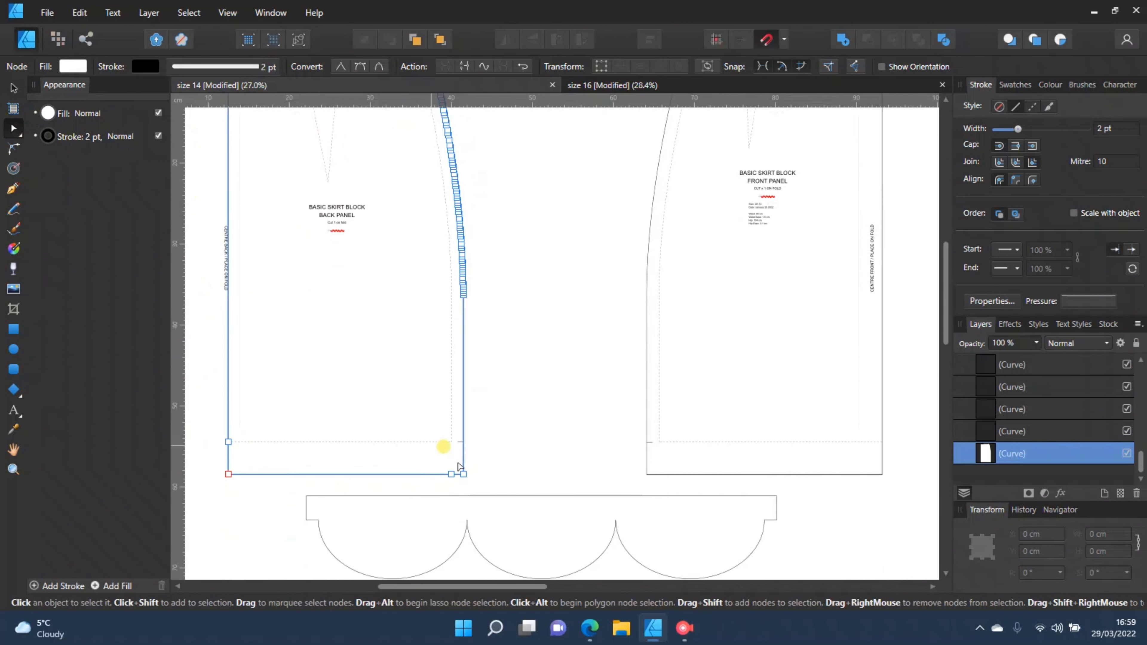
left_click_drag(496, 484, 214, 469)
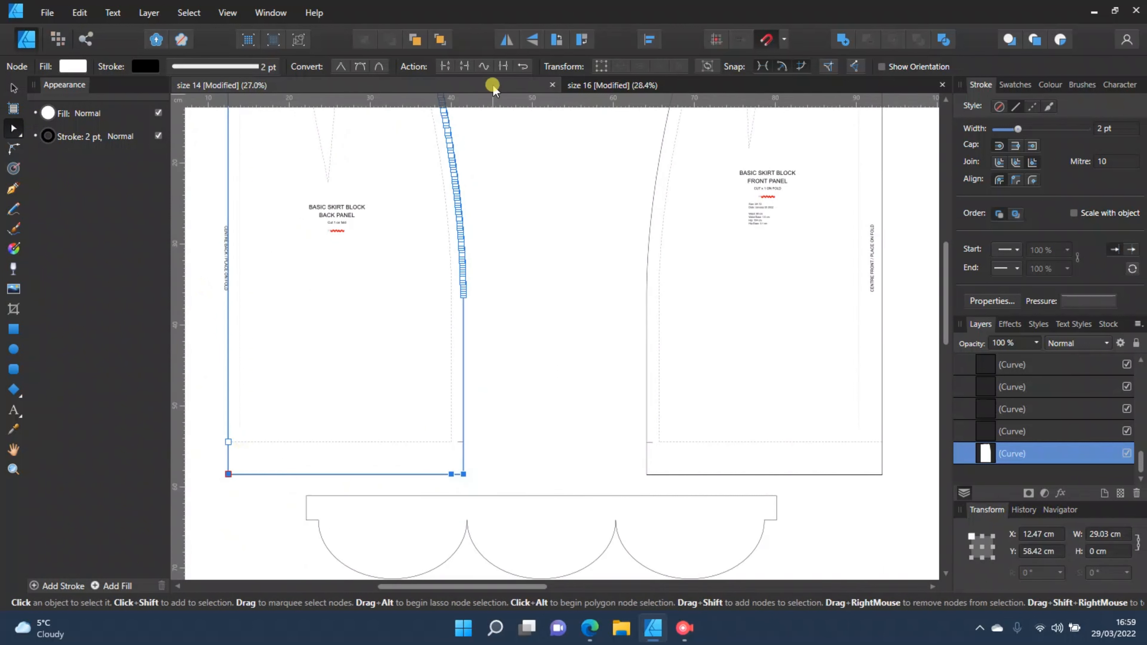
left_click(447, 68)
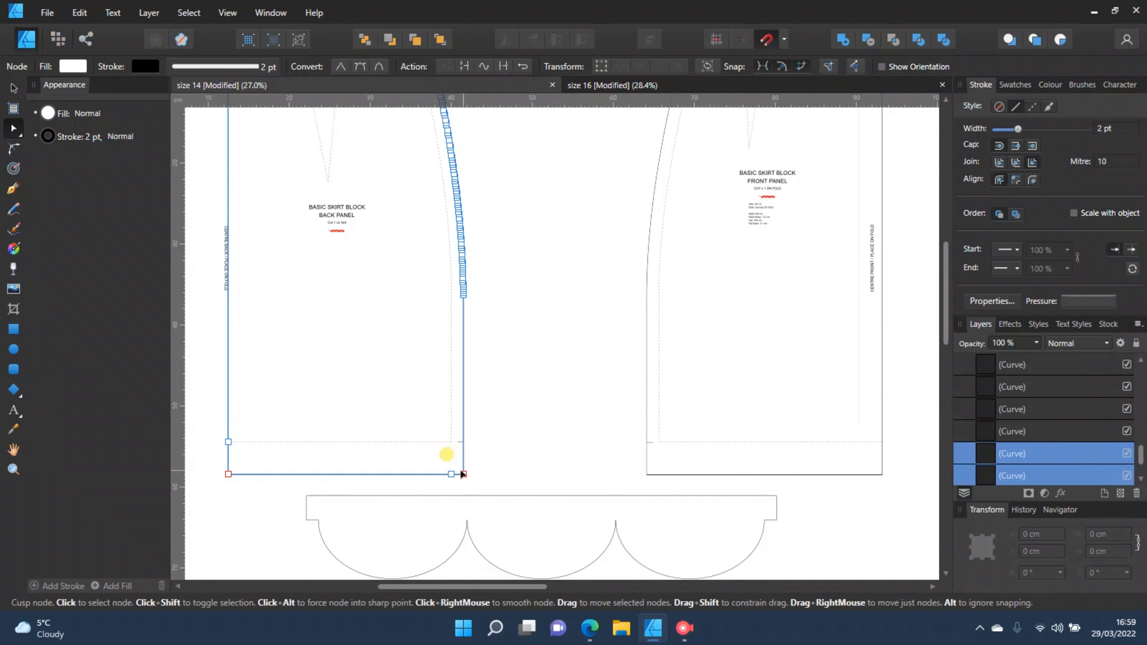
Join the two separated hem segments of the back panel into a single curve.
scroll(958, 437, "down", 2)
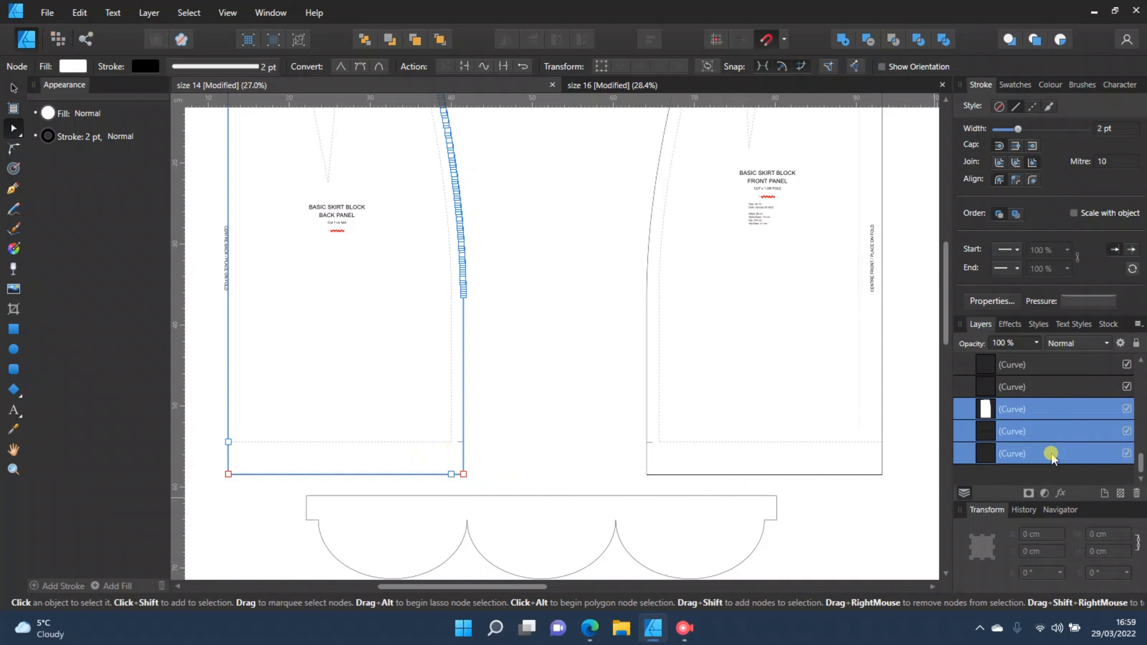
left_click(1033, 480)
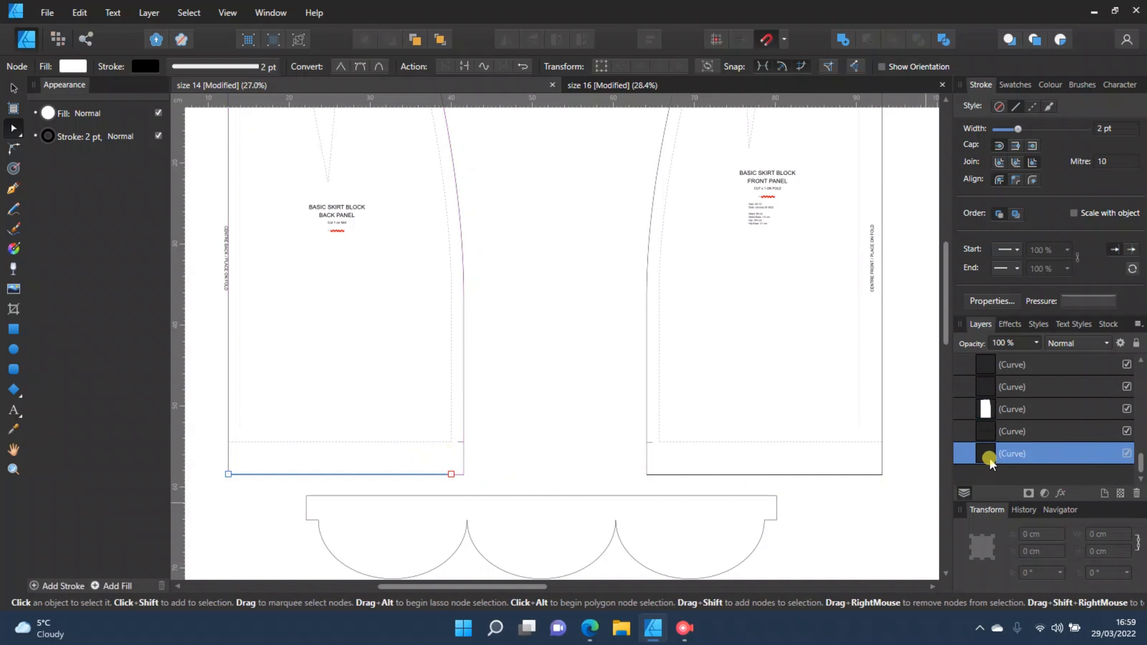
left_click(1010, 433, "shift")
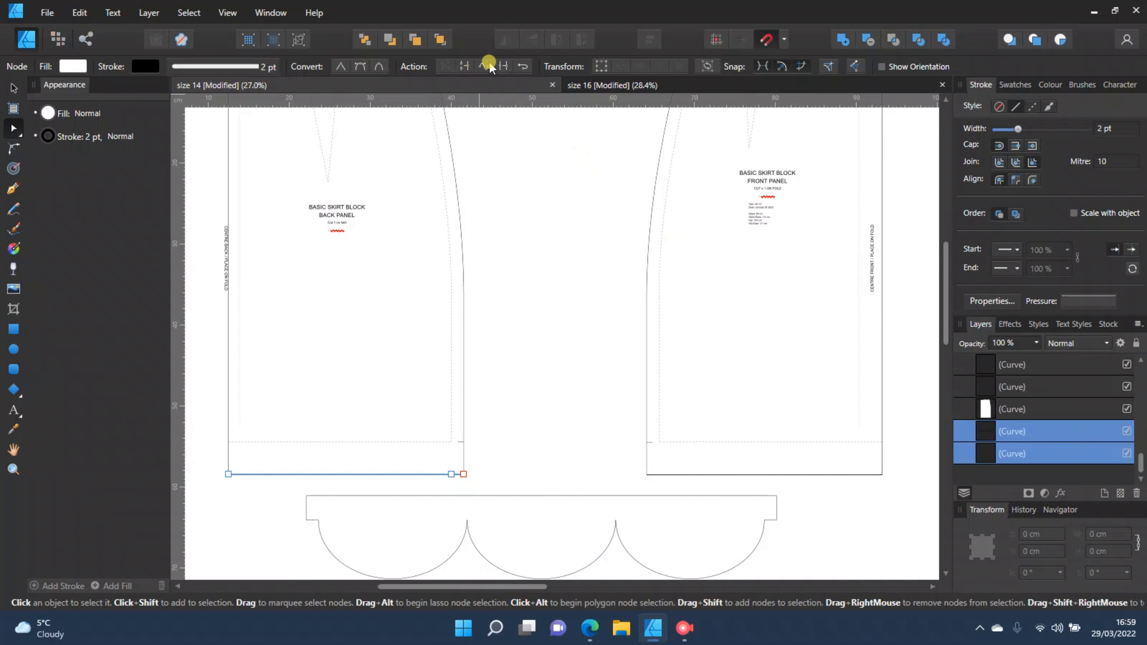
left_click(506, 67)
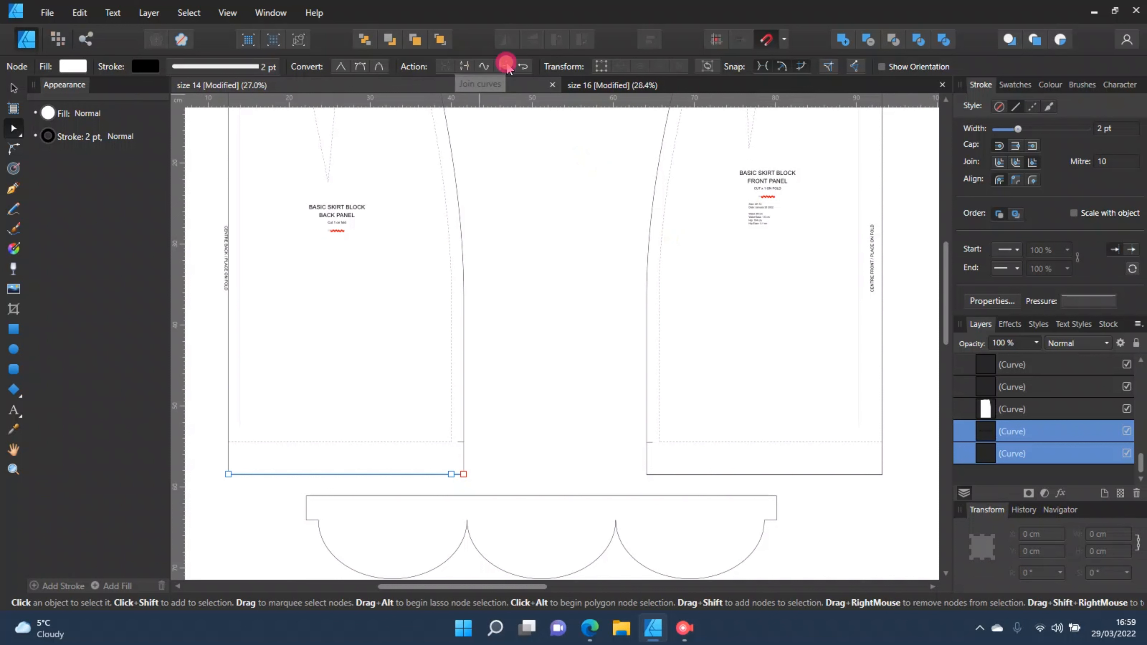
Set the width of the back panel's joined hem line to 30 cm.
double_click(1042, 455)
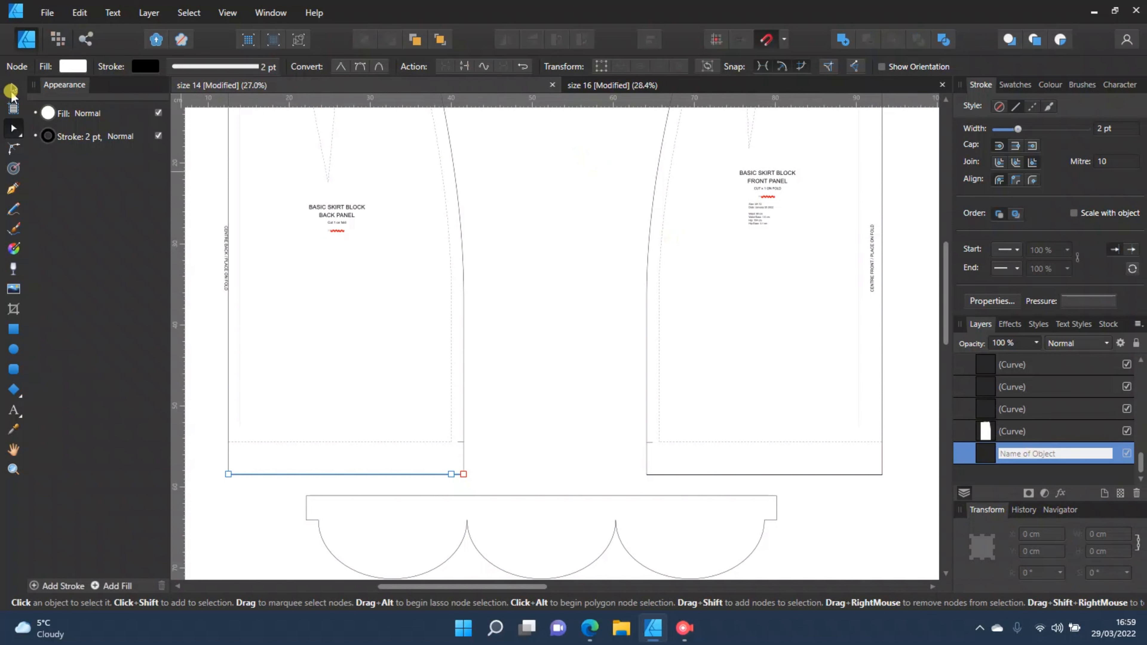
left_click(12, 88)
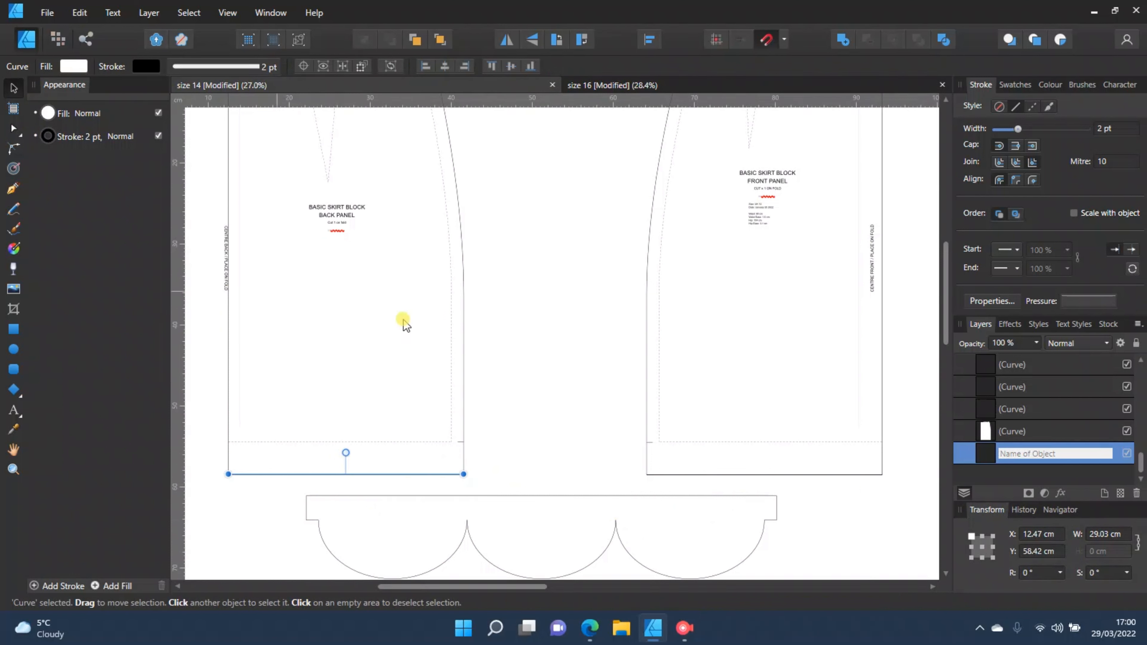
left_click(1107, 533)
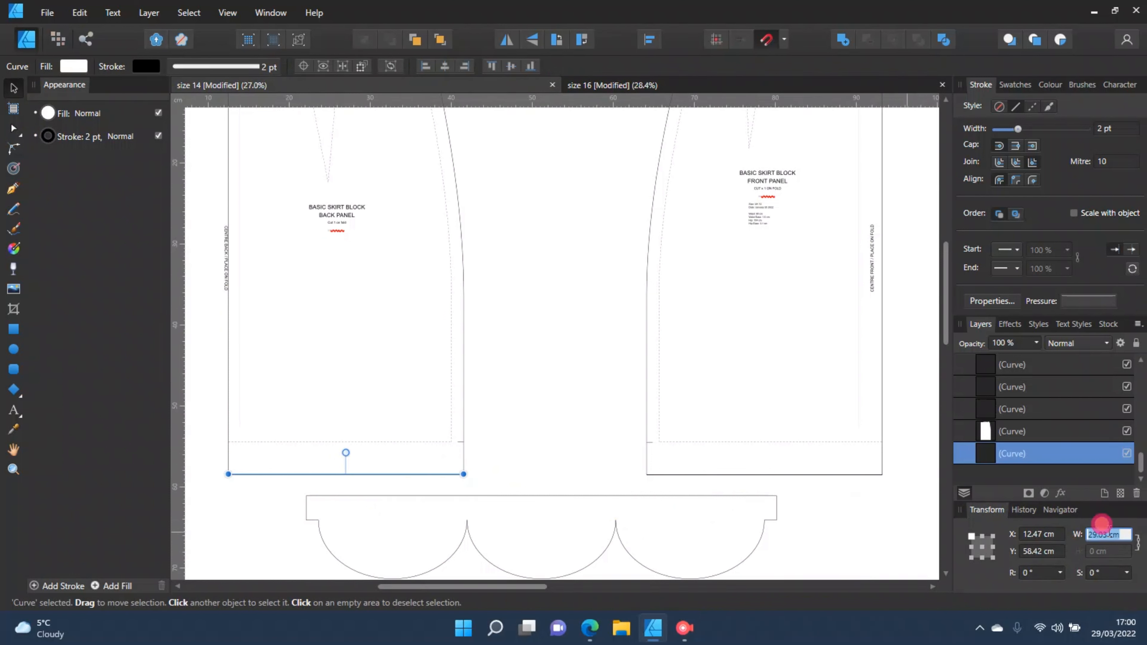
type("30")
key("Return")
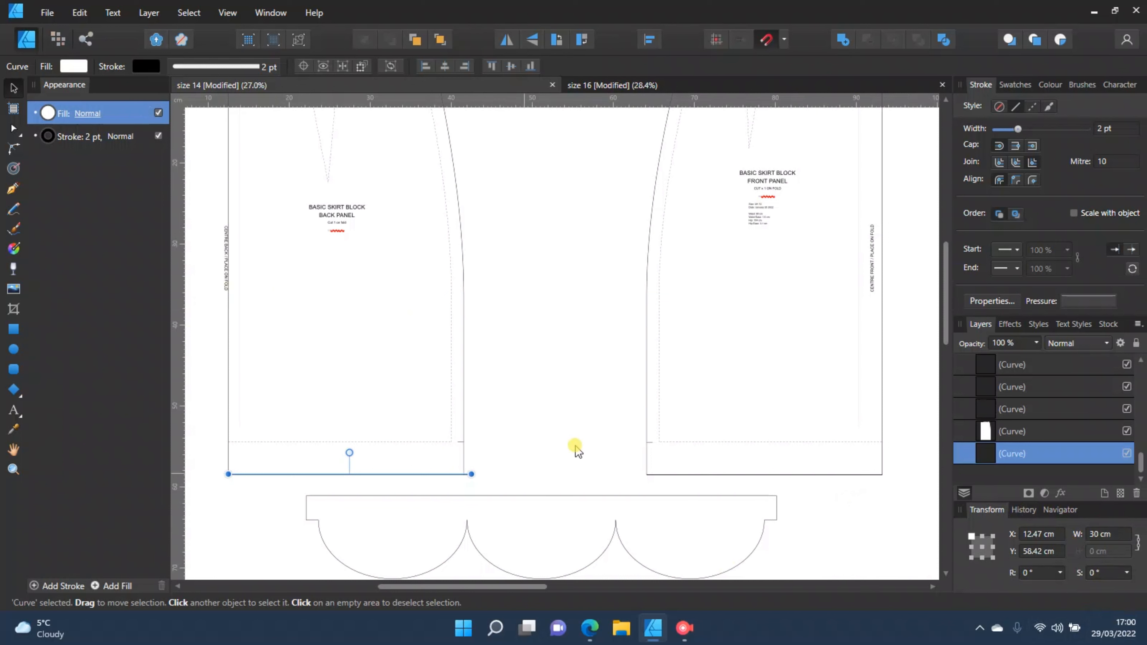
Move all side seam nodes of the back panel's outline horizontally outward to meet the outer end of the hem line.
left_click(1010, 431)
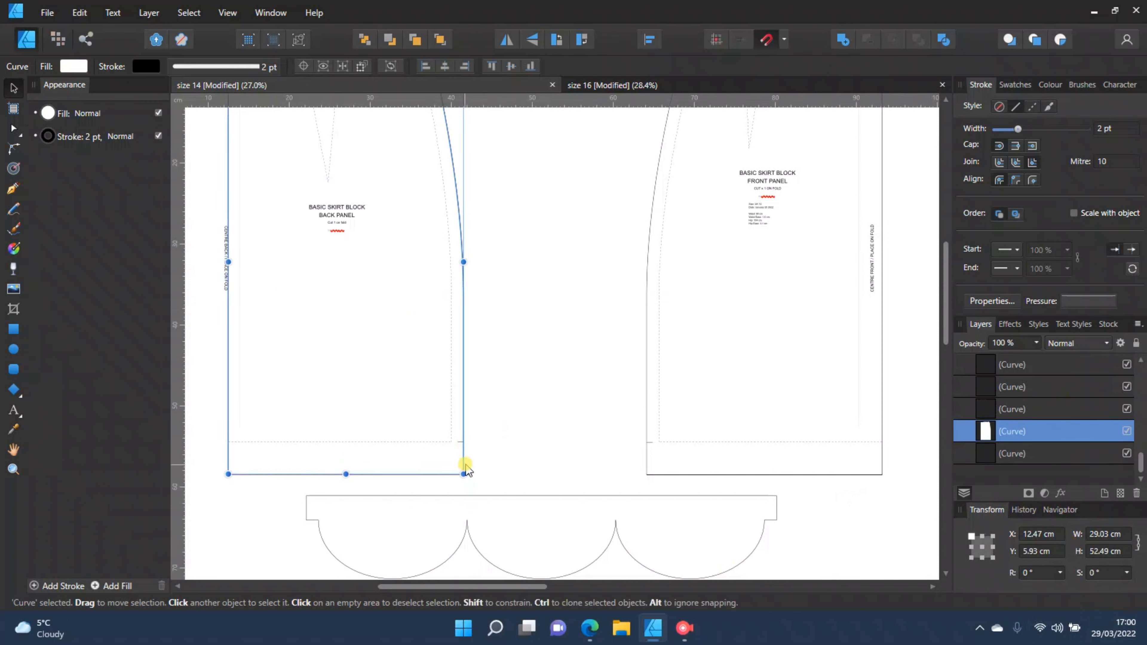
left_click(12, 129)
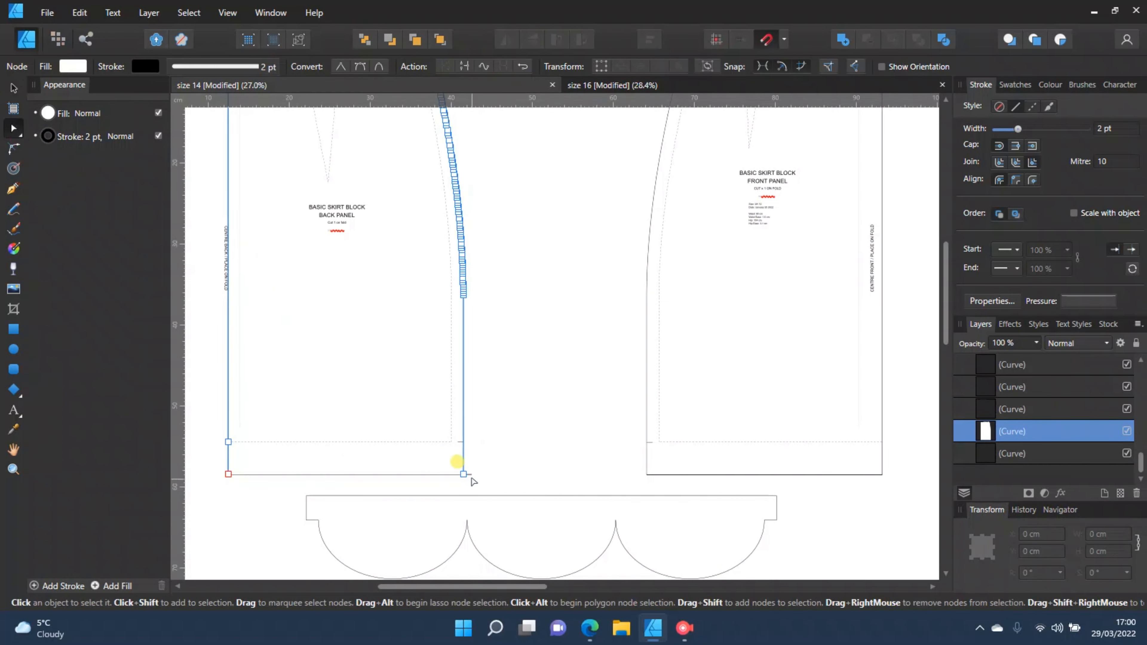
left_click_drag(469, 473, 415, 211)
key("ctrl+z")
scroll(520, 313, "up", 3)
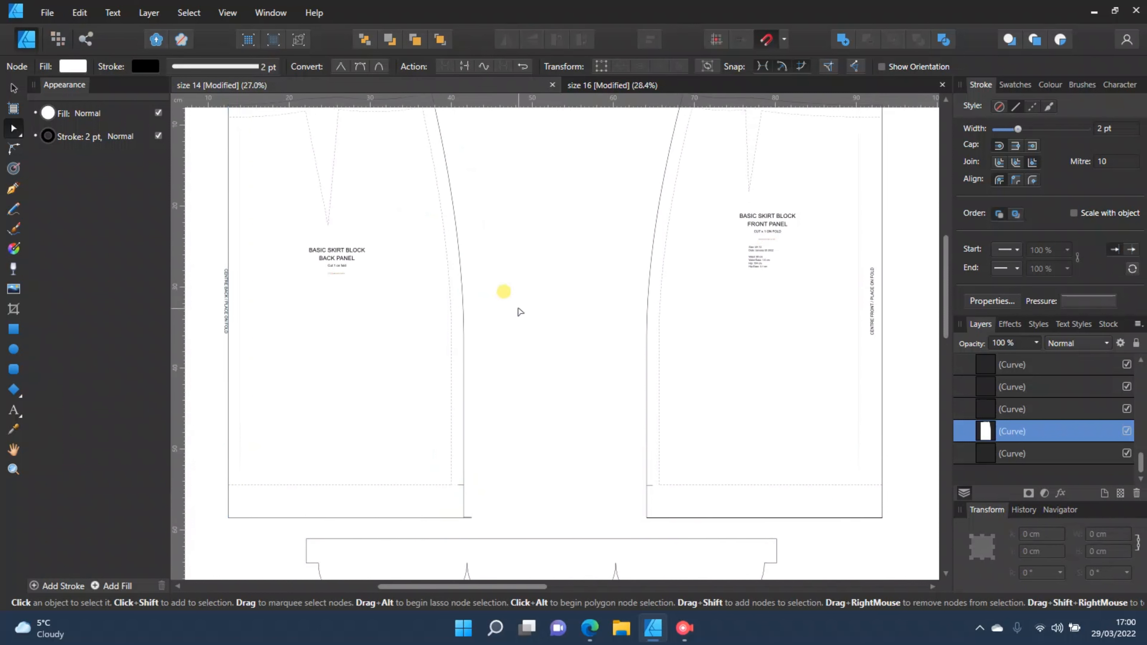
left_click_drag(499, 571, 426, 122)
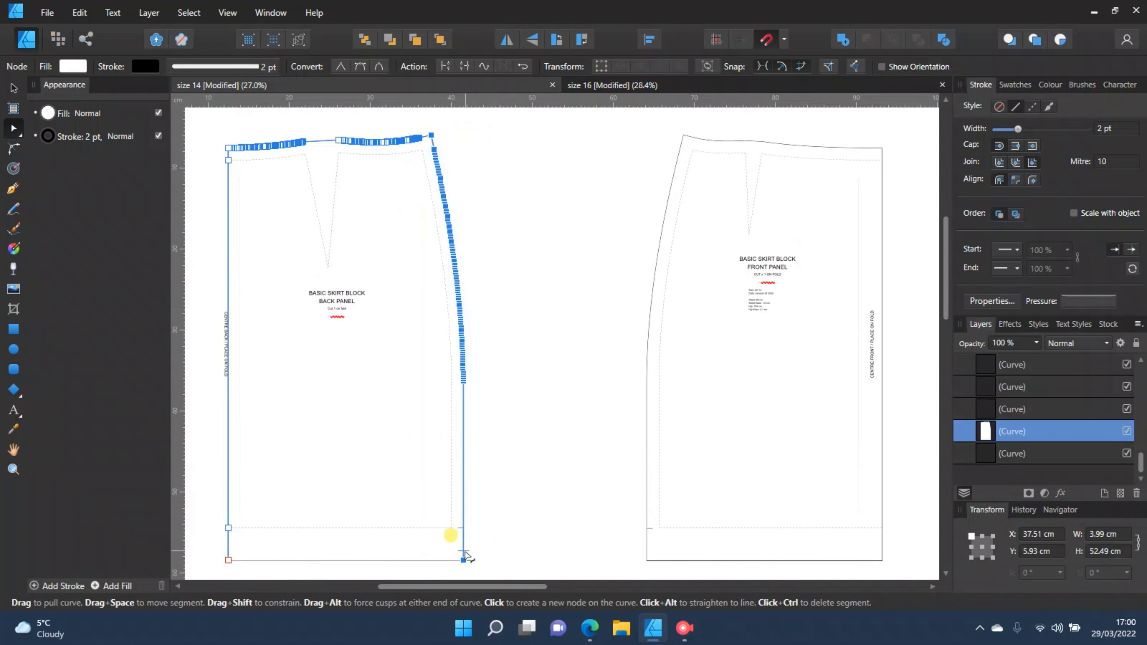
left_click_drag(466, 560, 471, 563)
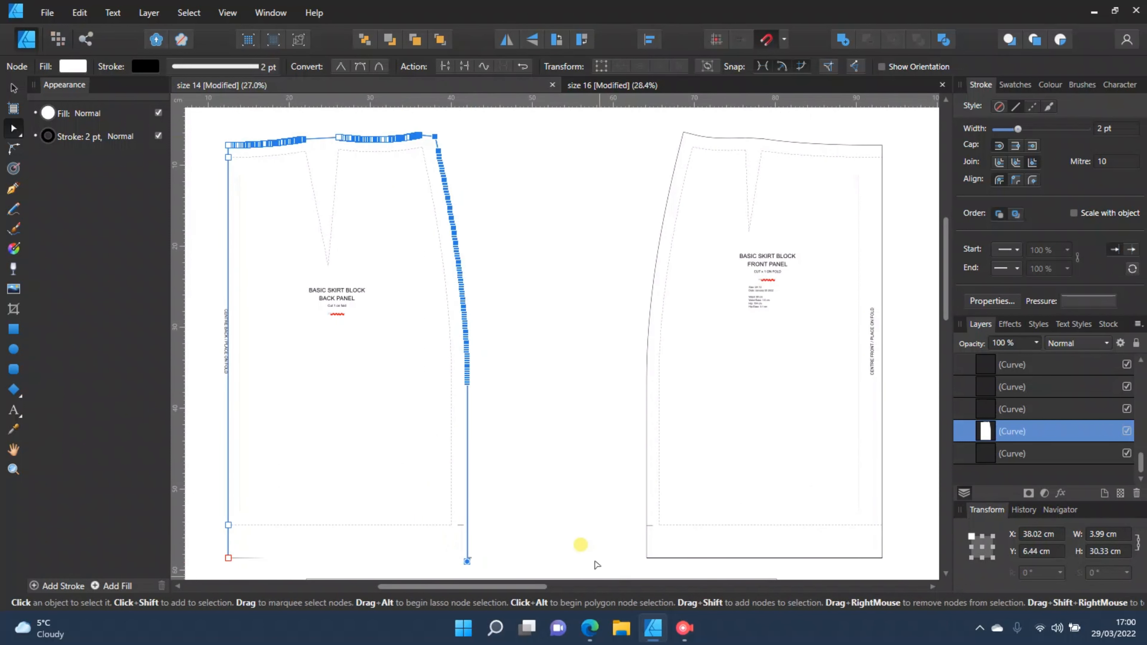
key("ctrl+z")
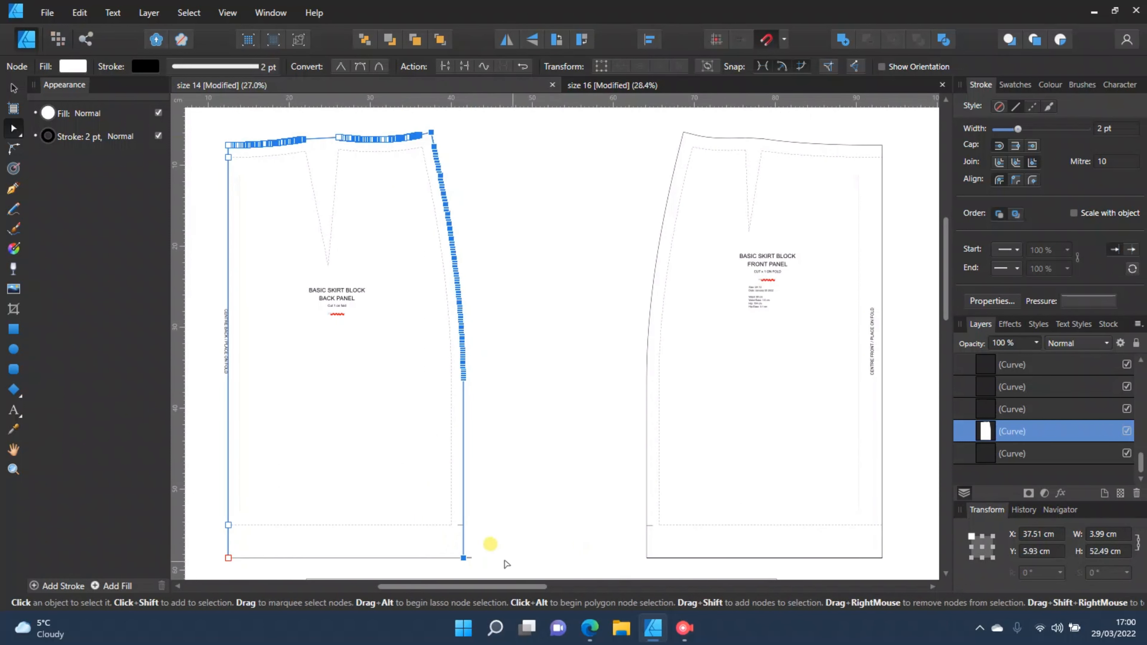
left_click_drag(463, 558, 471, 555)
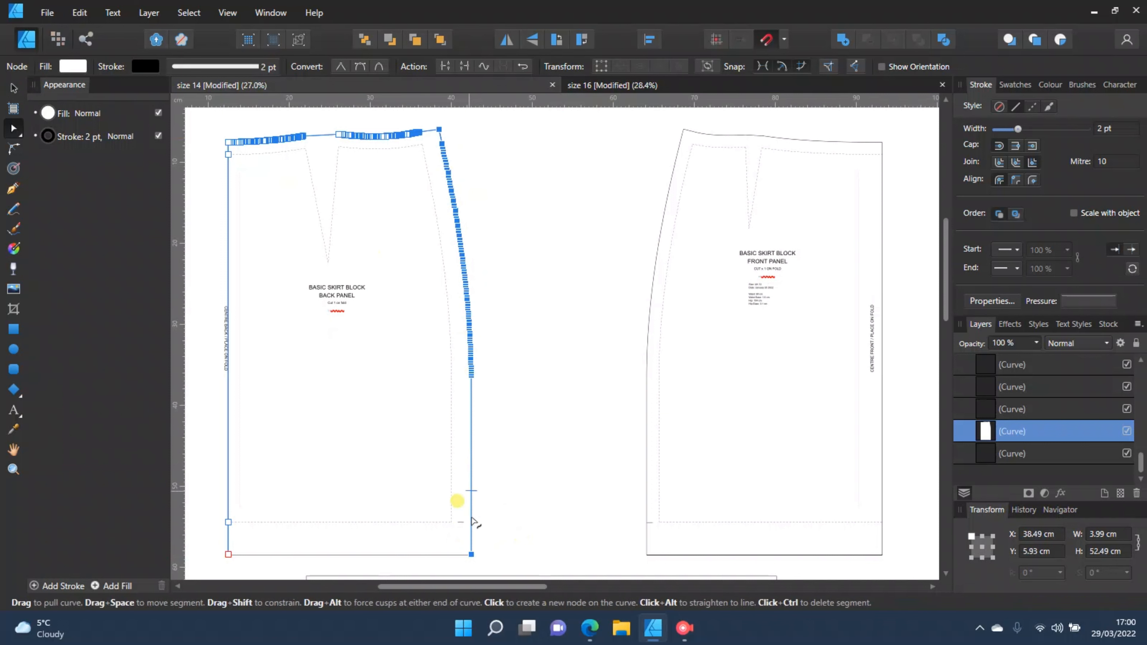
Join the back panel's hem line and its remaining outline back into one curve.
left_click(1034, 447)
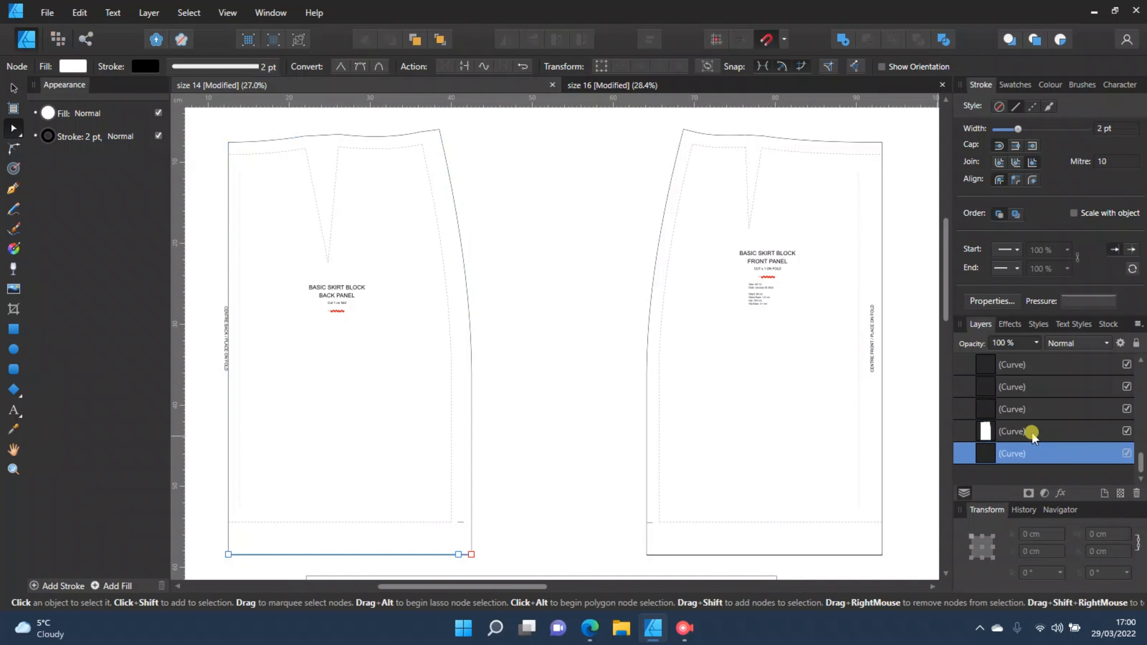
left_click(1031, 433, "shift")
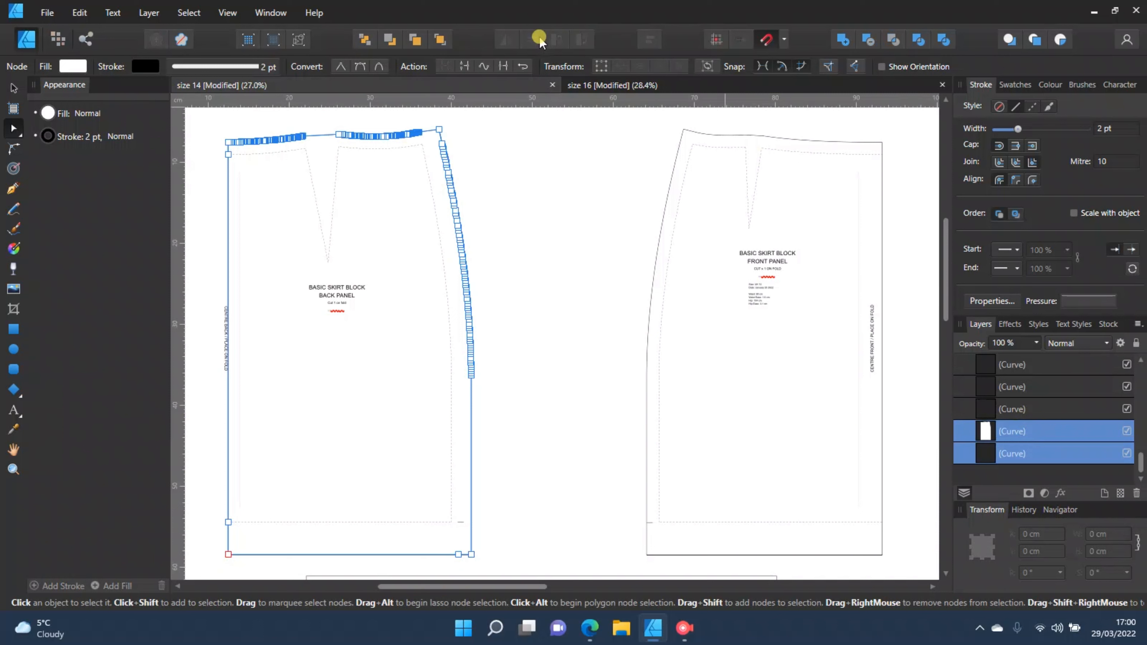
left_click(462, 67)
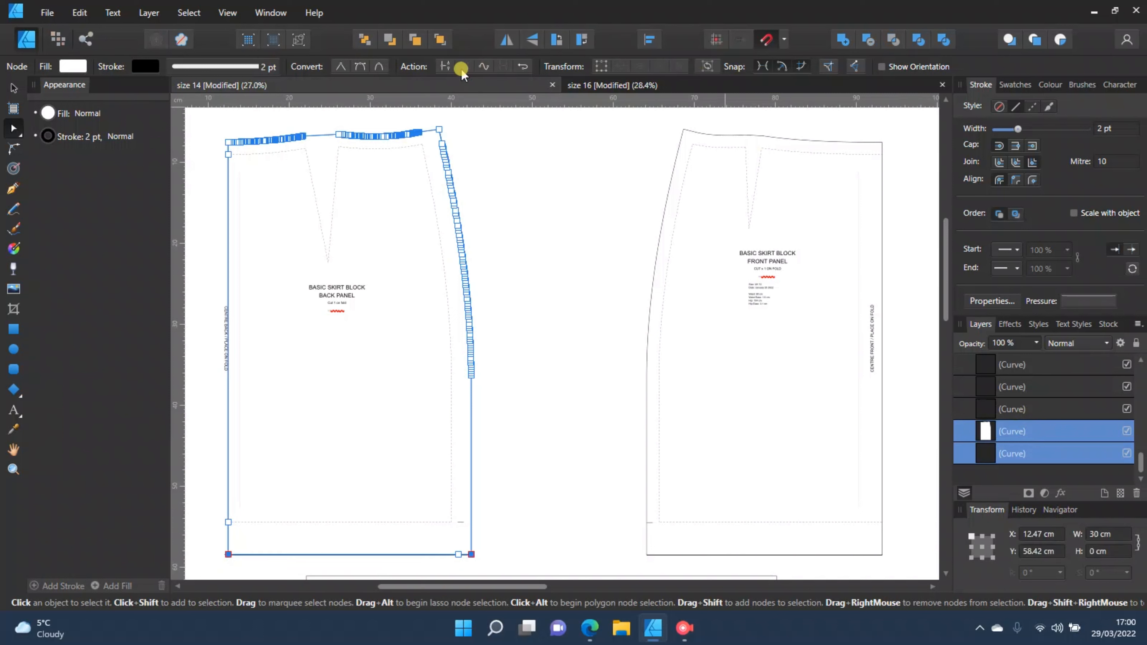
left_click(1021, 458)
left_click(602, 91)
left_click(840, 439)
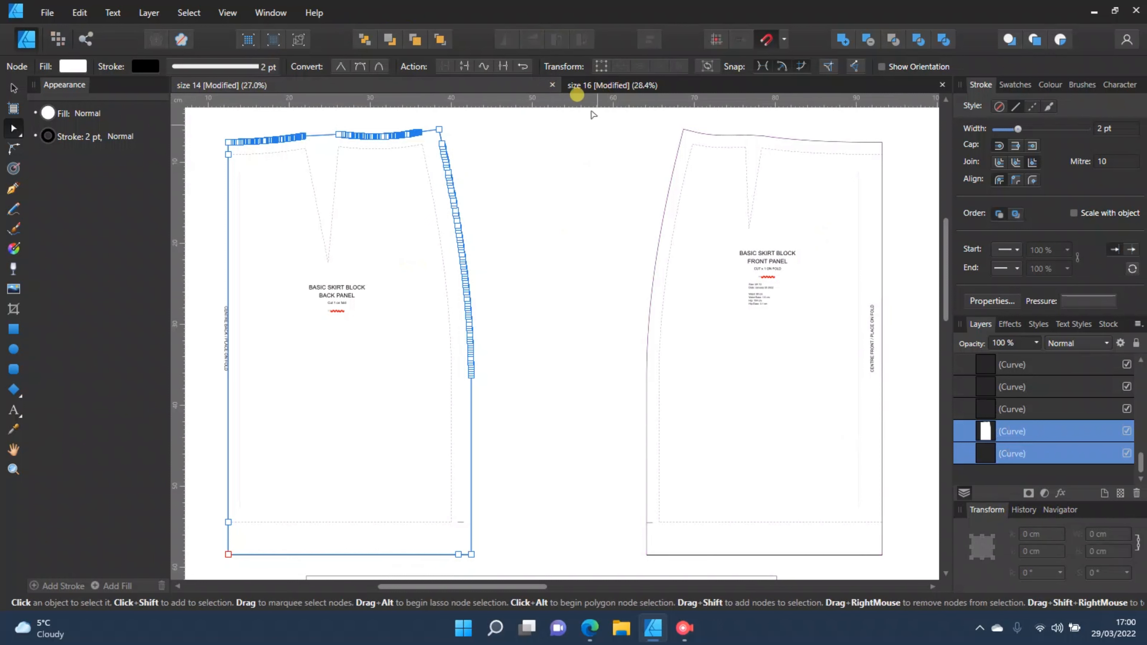
left_click(499, 67)
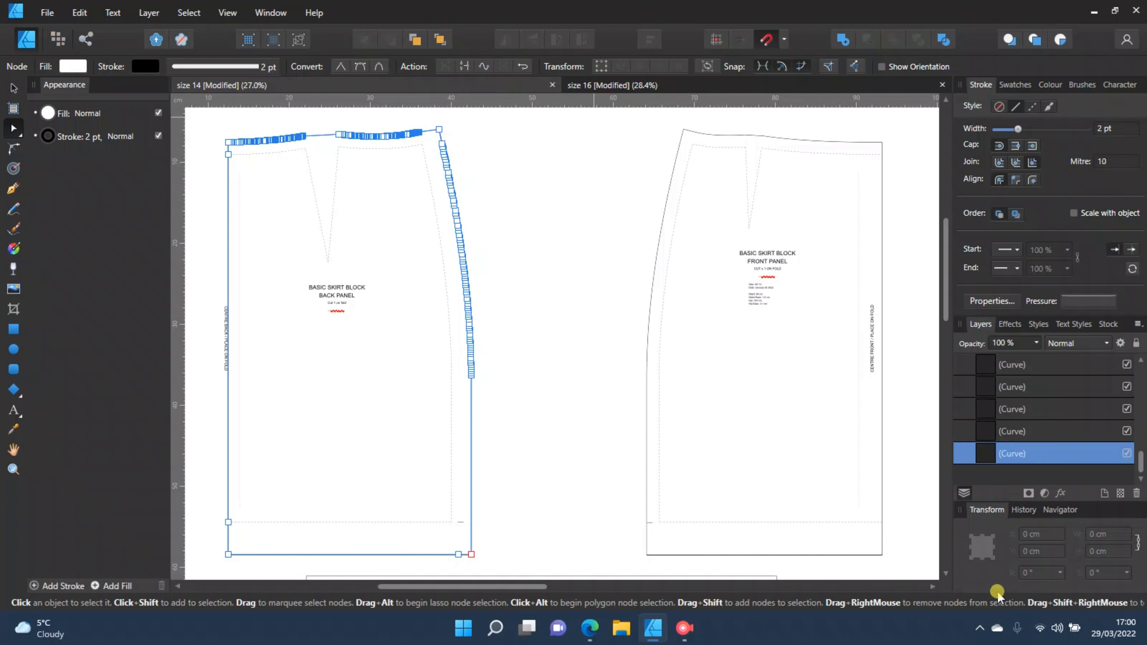
scroll(701, 379, "down", 1)
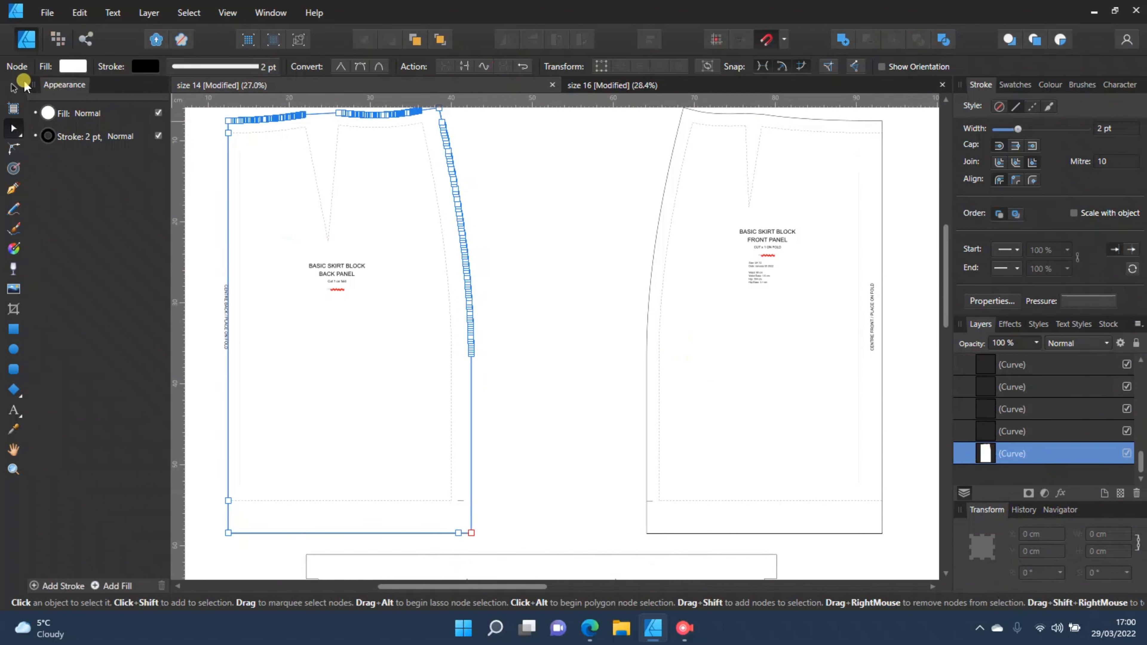
left_click(23, 85)
Look over the skirt pattern layout, from the back and front panels down to the rectangle and arched curve.
scroll(729, 227, "down", 8)
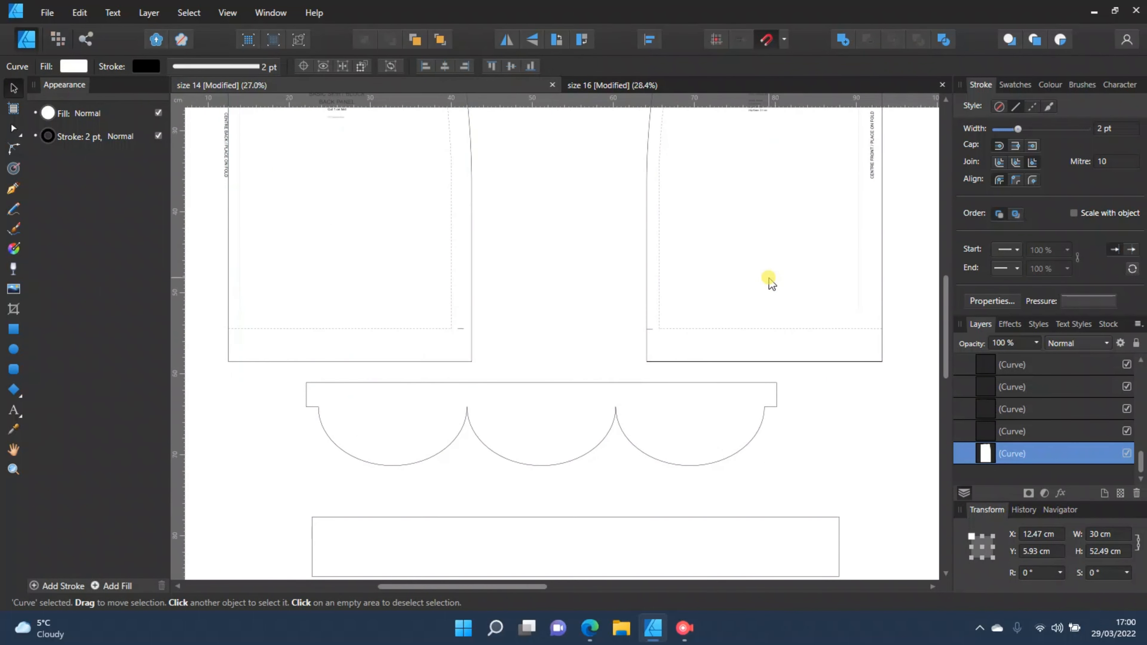
scroll(796, 303, "up", 4)
scroll(797, 302, "down", 1, "ctrl")
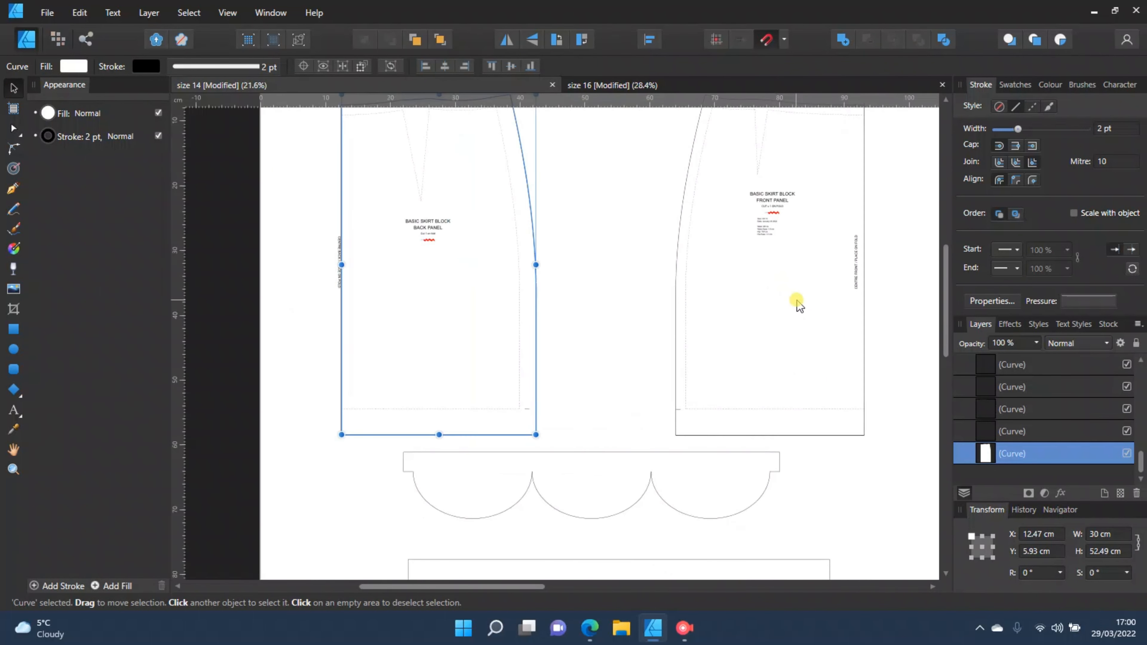
scroll(801, 306, "down", 2, "ctrl")
scroll(818, 314, "up", 1)
scroll(849, 338, "down", 1)
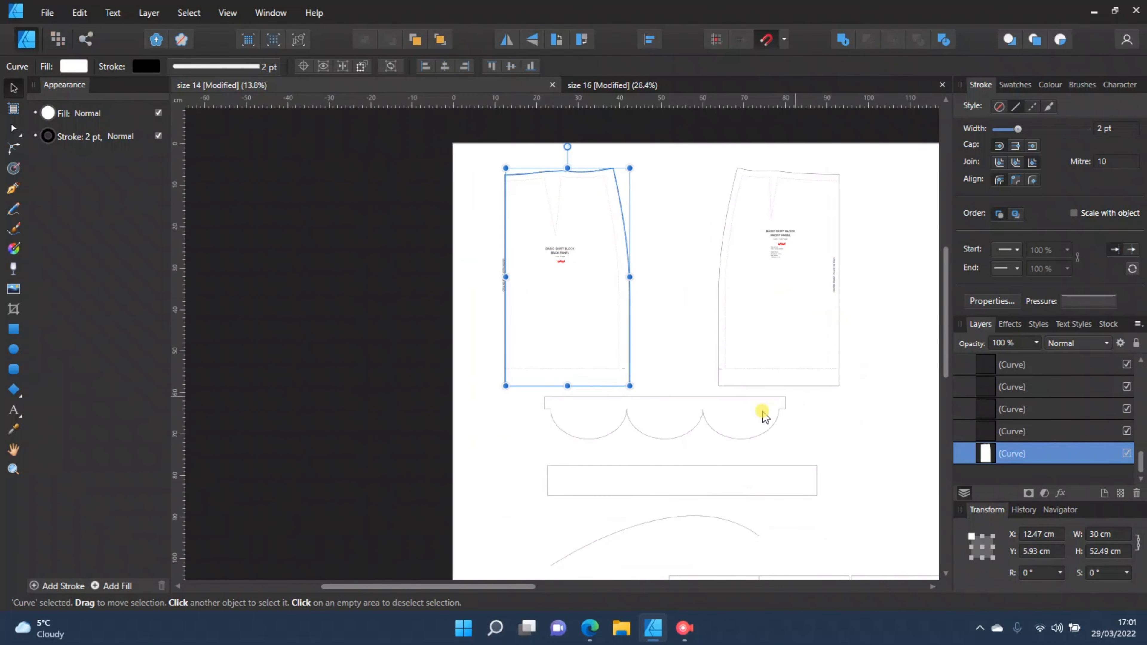
left_click_drag(474, 586, 553, 587)
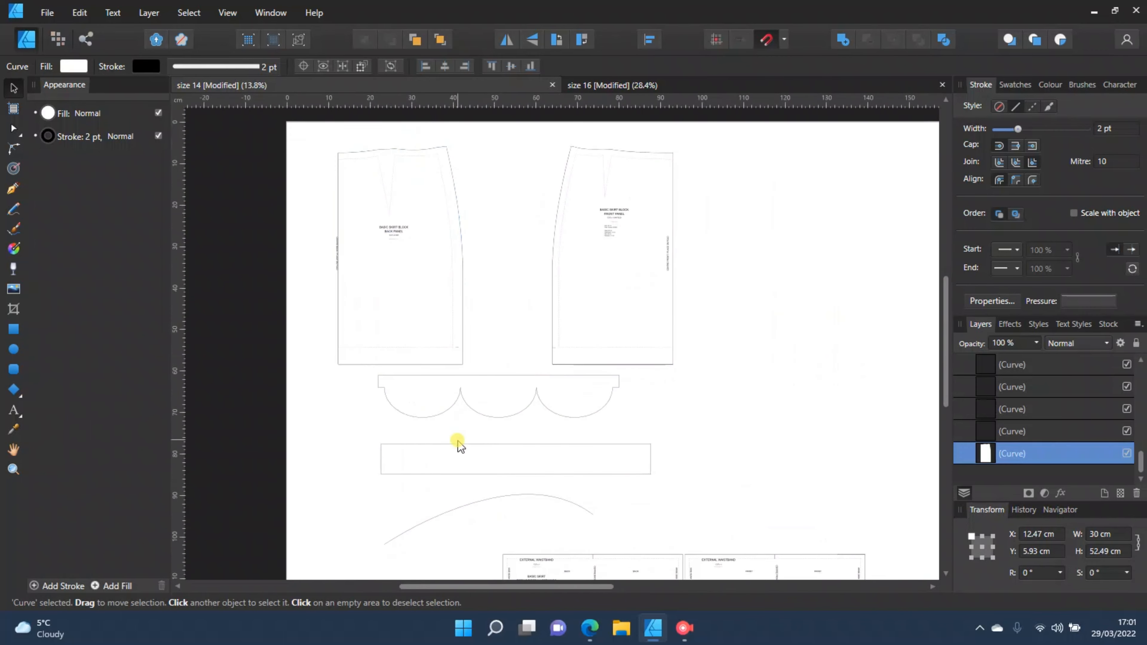
scroll(457, 441, "down", 1)
scroll(451, 438, "up", 2)
scroll(448, 435, "down", 1)
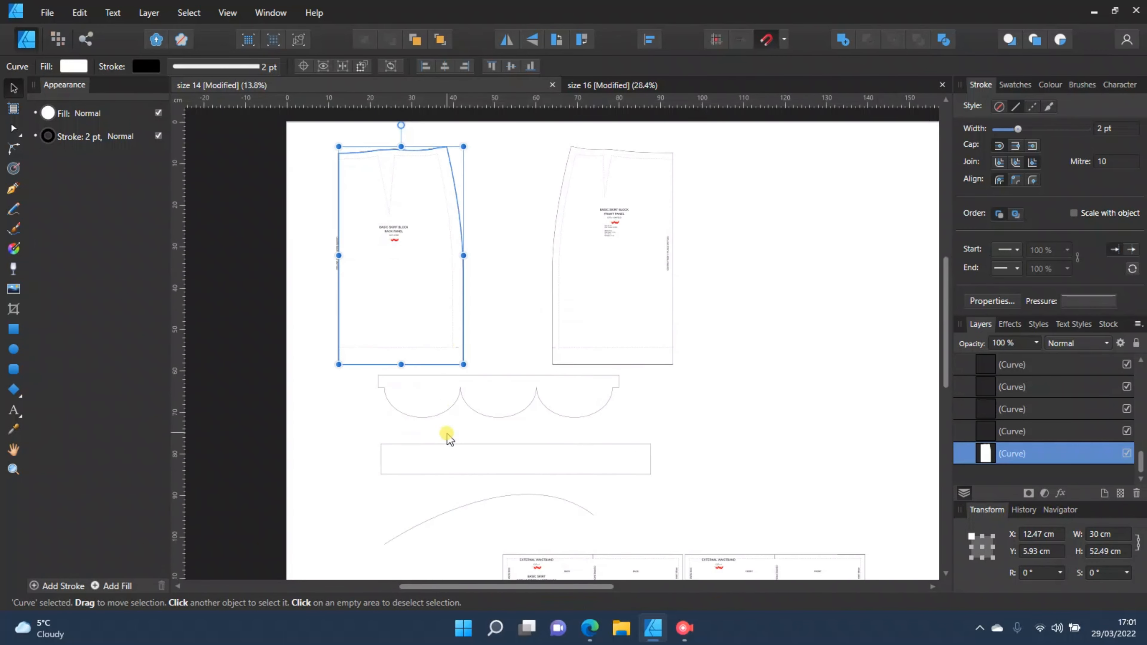